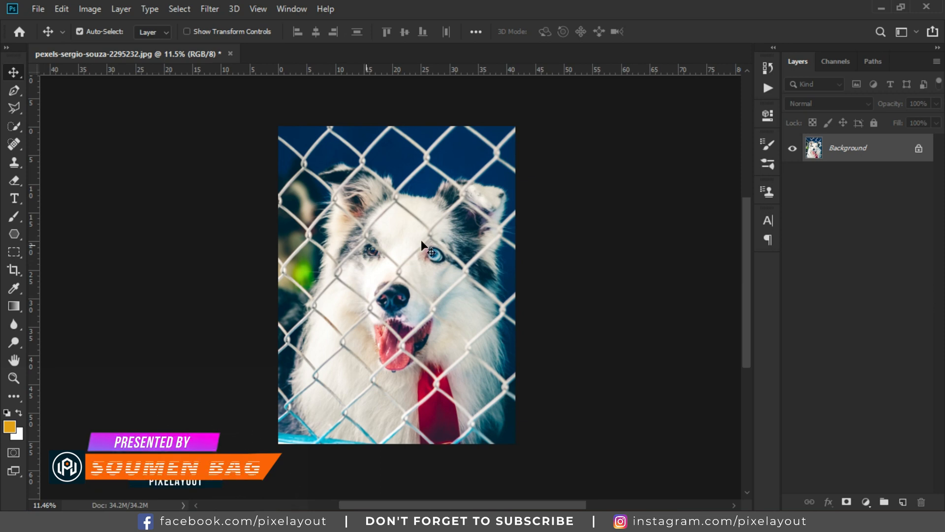
Step: Duplicate the Background layer and switch to the Brush tool
{"action": "left_click_drag", "start_coordinate": [884, 153], "coordinate": [902, 498]}
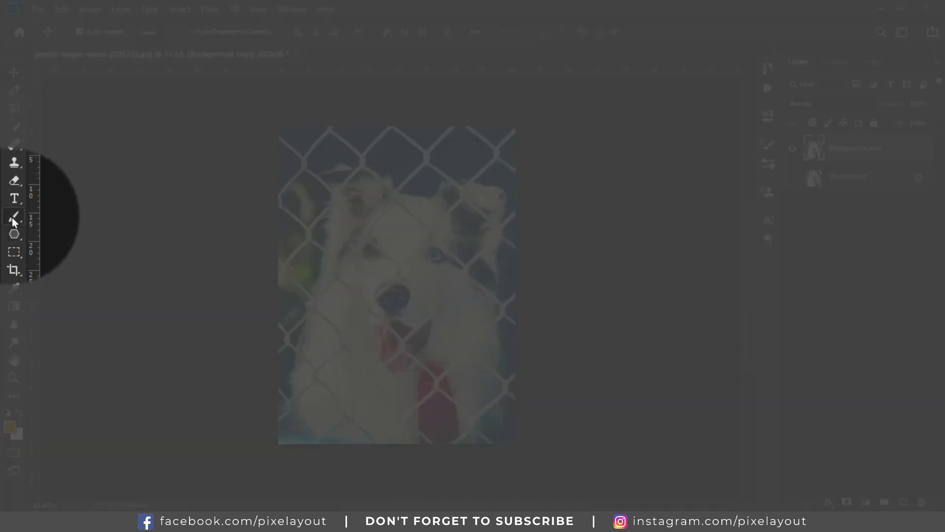
{"action": "left_click", "coordinate": [12, 217]}
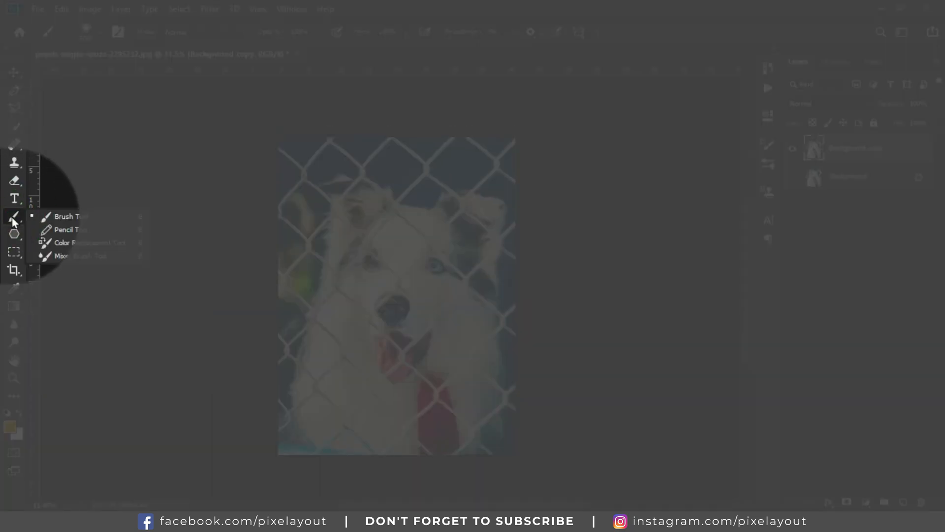
{"action": "left_click", "coordinate": [73, 218]}
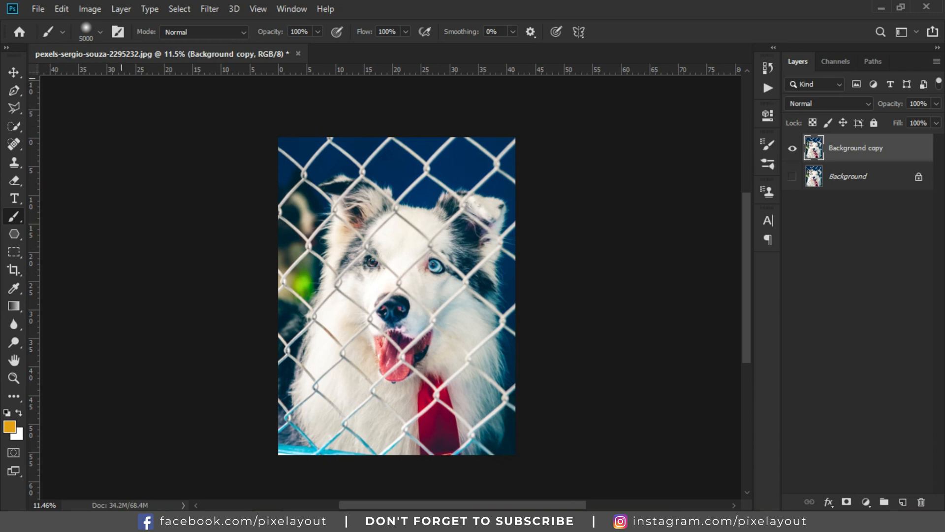
Step: Set up a hard round brush at 100 px with 100% hardness and enter Quick Mask mode
{"action": "left_click", "coordinate": [101, 32]}
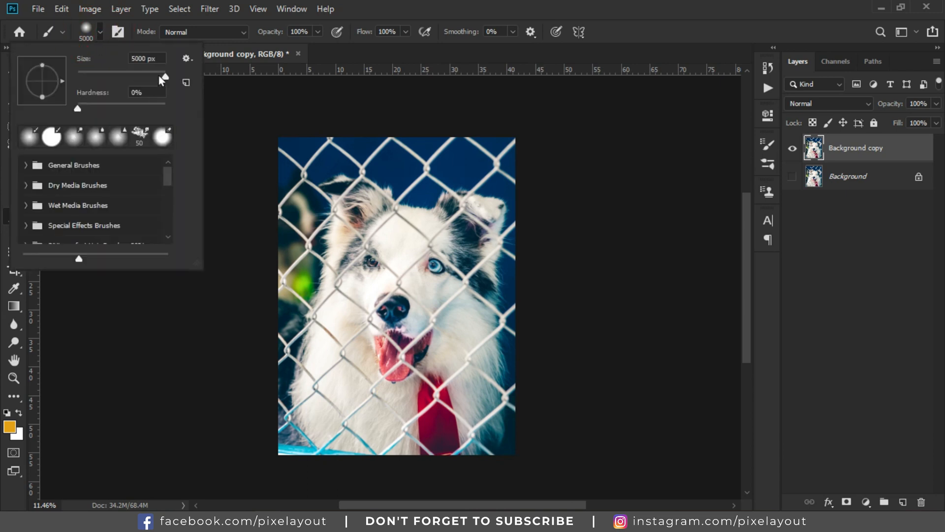
{"action": "left_click", "coordinate": [96, 31]}
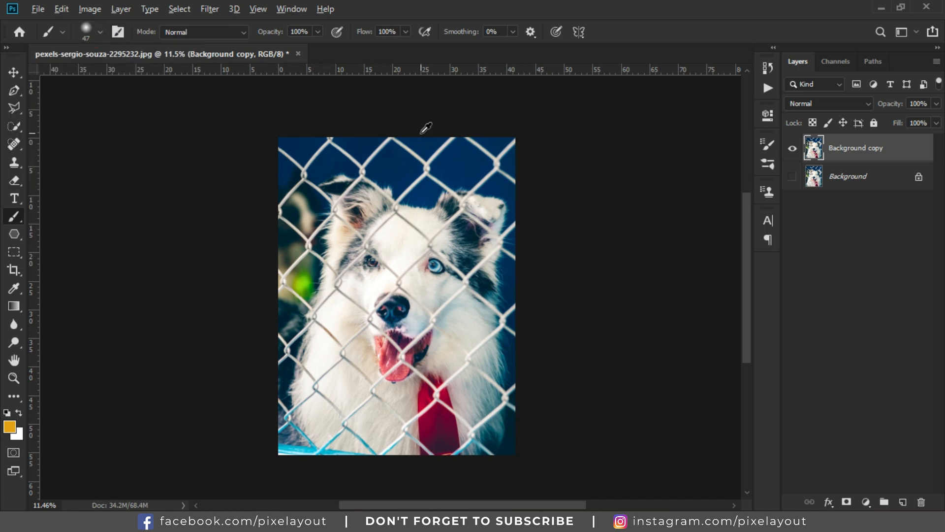
{"action": "scroll", "coordinate": [426, 128], "scroll_direction": "up", "scroll_amount": 10}
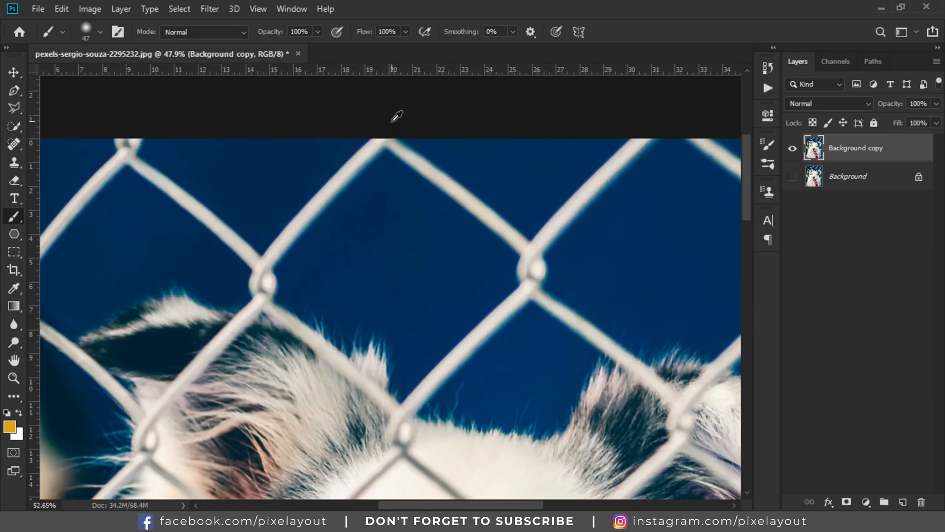
{"action": "scroll", "coordinate": [397, 116], "scroll_direction": "up", "scroll_amount": 1}
{"action": "left_click", "coordinate": [119, 30]}
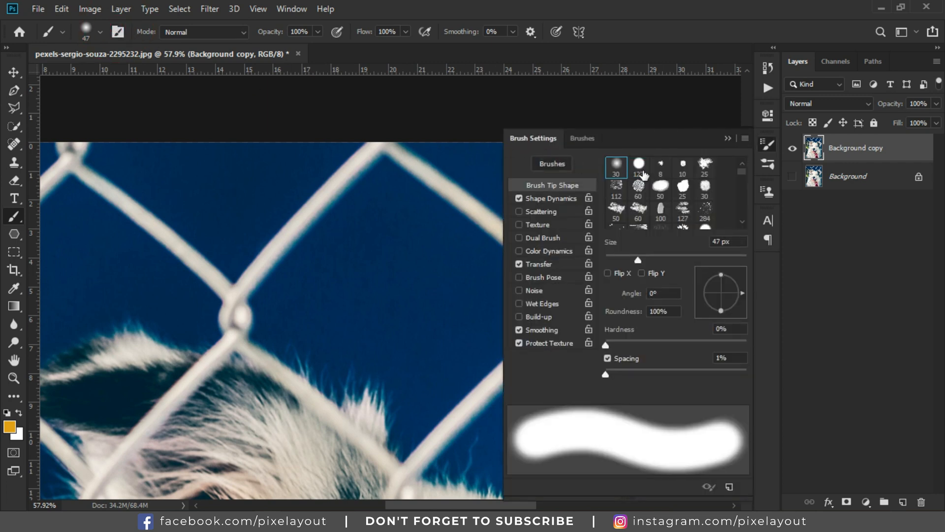
{"action": "left_click", "coordinate": [639, 167]}
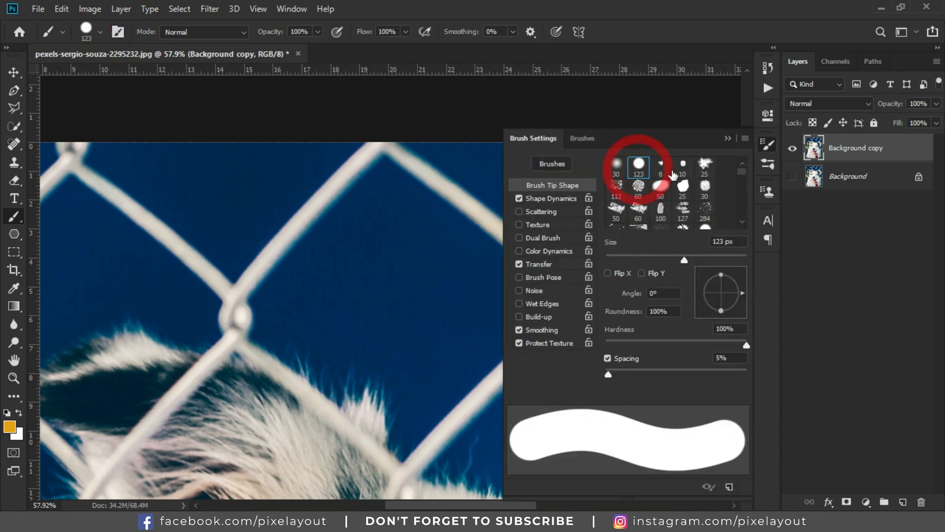
{"action": "left_click", "coordinate": [769, 144]}
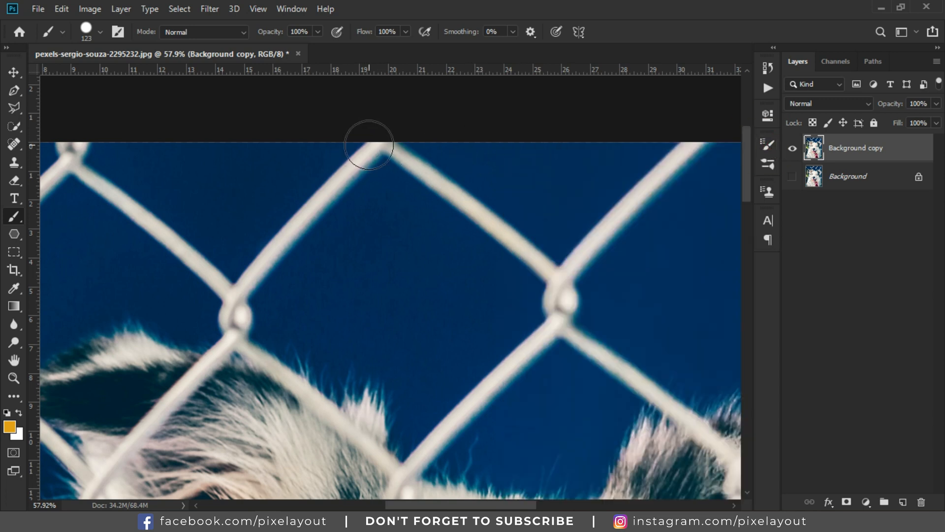
{"action": "key", "text": "bracketleft"}
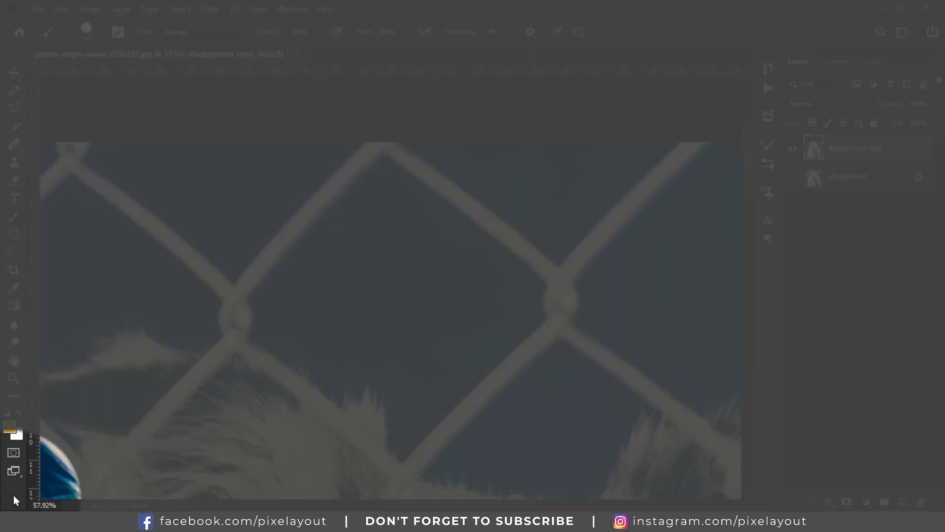
{"action": "left_click", "coordinate": [13, 453]}
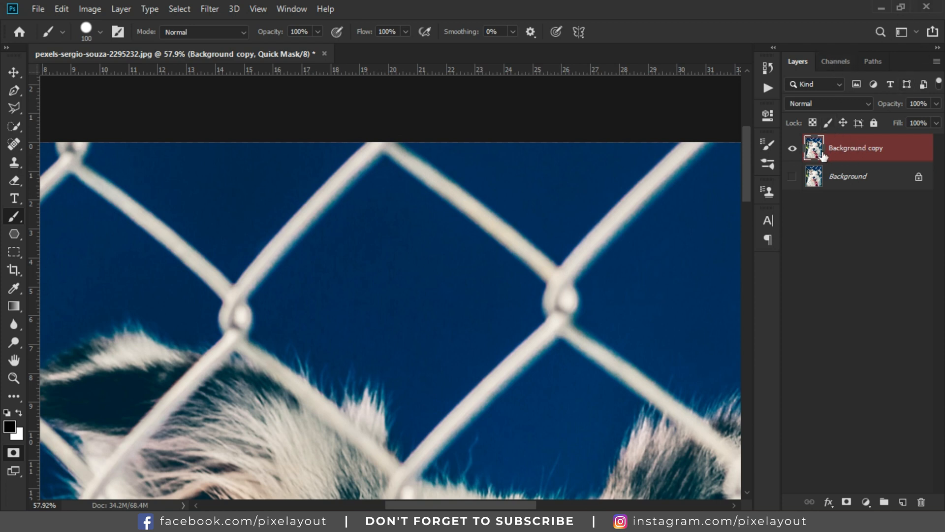
Step: Paint a straight mask stroke along the upper-left fence wire from the photo's top edge to its knot
{"action": "left_click", "coordinate": [379, 144]}
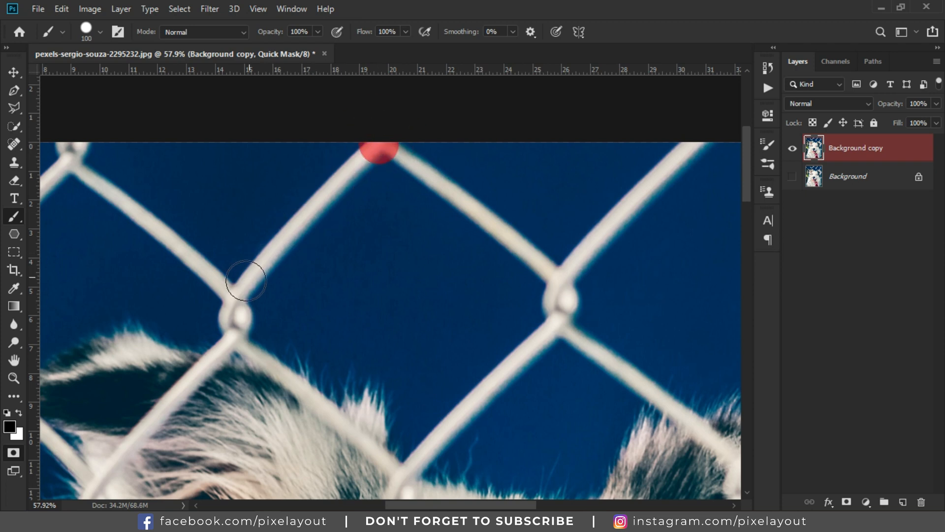
{"action": "left_click", "coordinate": [236, 299], "text": "shift"}
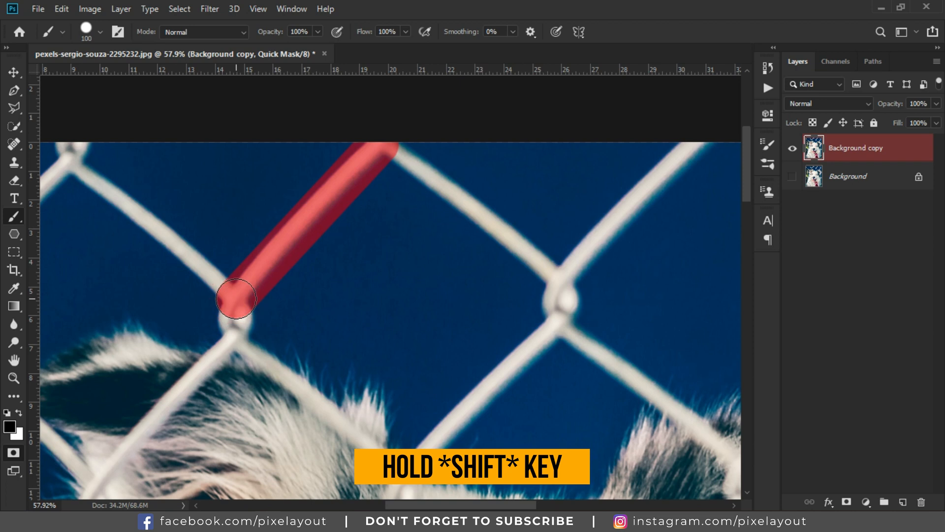
{"action": "scroll", "coordinate": [241, 271], "scroll_direction": "down", "scroll_amount": 3}
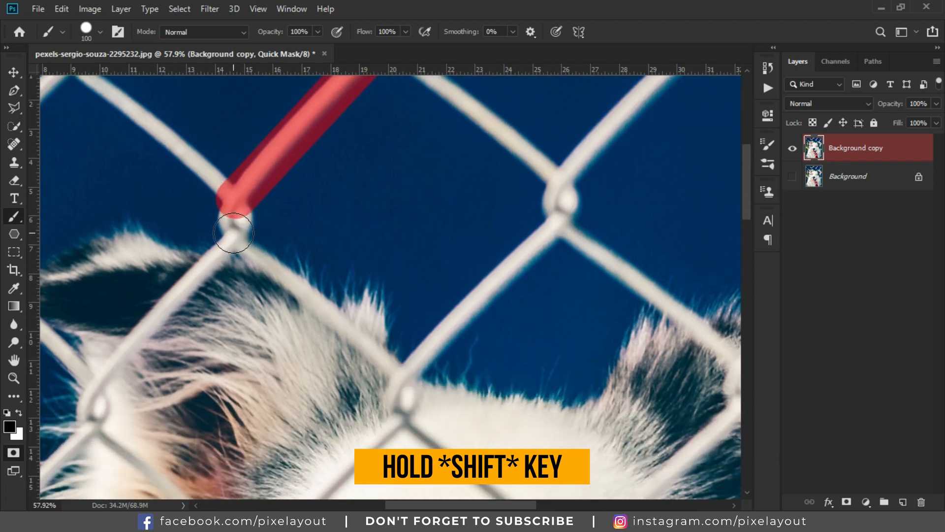
{"action": "left_click", "coordinate": [234, 233], "text": "shift"}
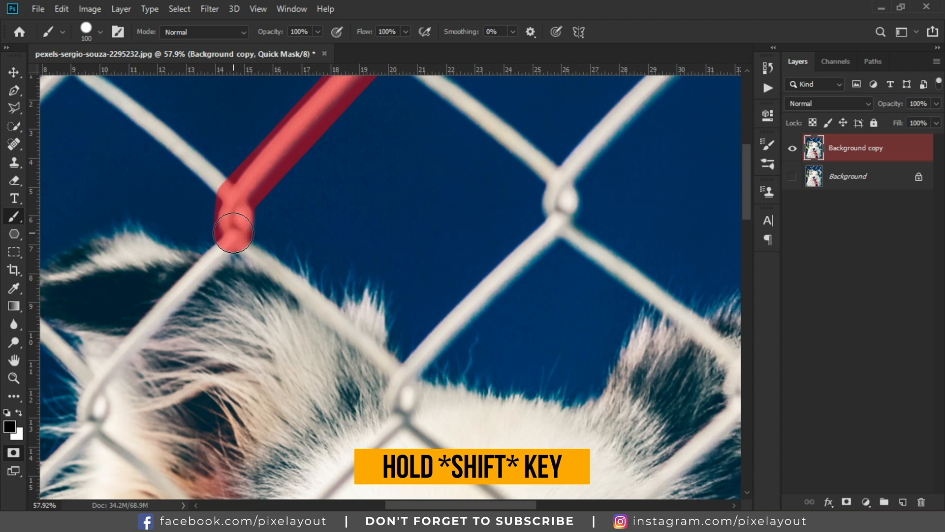
Step: Extend the mask along the same wire down past the dog's ear to the next knot
{"action": "scroll", "coordinate": [233, 233], "scroll_direction": "down", "scroll_amount": 5}
{"action": "scroll", "coordinate": [217, 247], "scroll_direction": "up", "scroll_amount": 5}
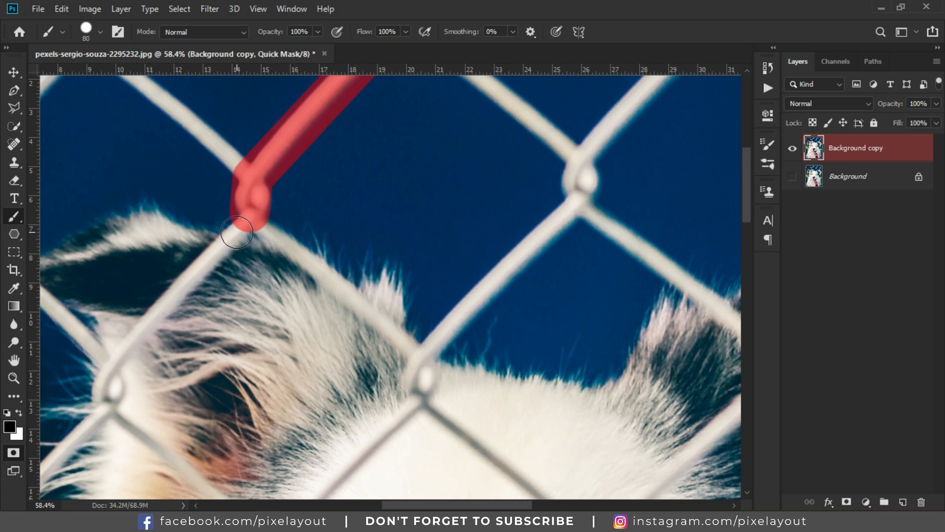
{"action": "scroll", "coordinate": [194, 345], "scroll_direction": "down", "scroll_amount": 5}
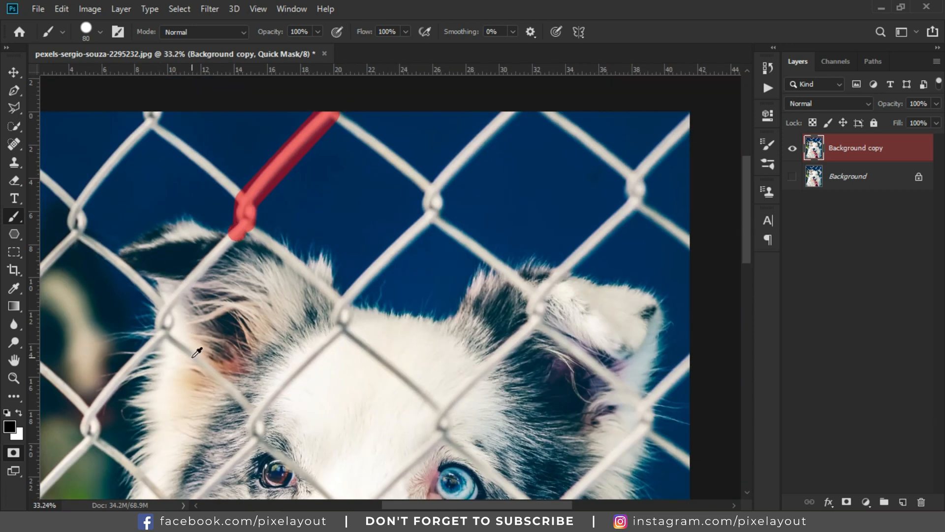
{"action": "scroll", "coordinate": [159, 327], "scroll_direction": "up", "scroll_amount": 4}
{"action": "scroll", "coordinate": [159, 326], "scroll_direction": "up", "scroll_amount": 3}
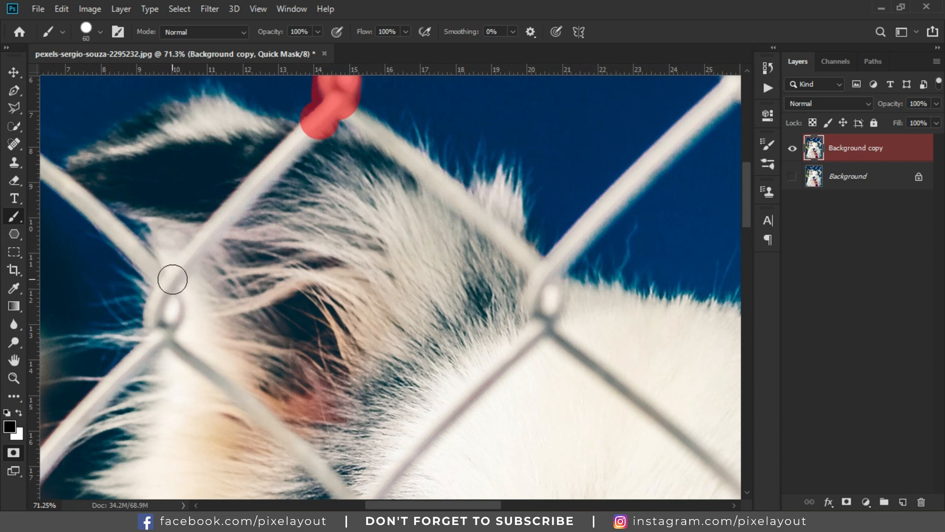
{"action": "left_click", "coordinate": [173, 279]}
{"action": "key", "text": "ctrl+z"}
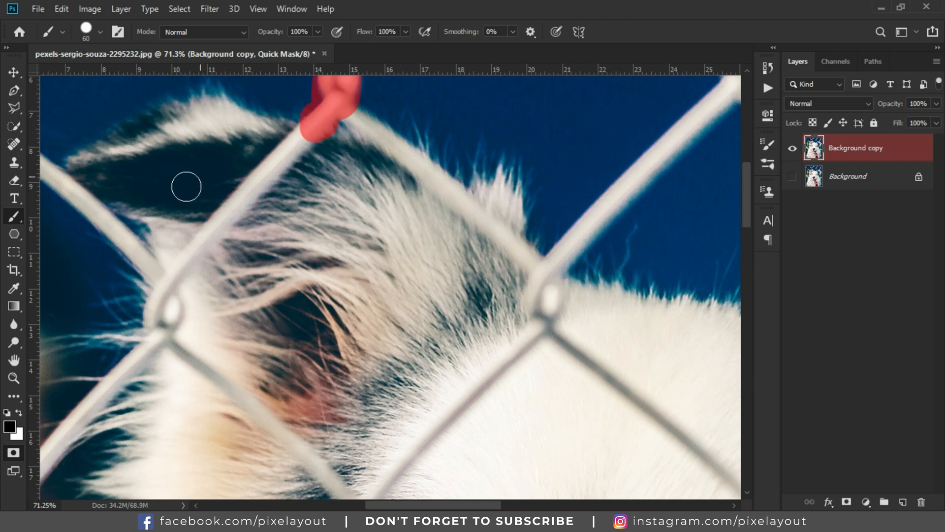
{"action": "left_click", "coordinate": [173, 284], "text": "shift"}
{"action": "scroll", "coordinate": [169, 276], "scroll_direction": "down", "scroll_amount": 2}
{"action": "left_click", "coordinate": [165, 263], "text": "shift"}
{"action": "scroll", "coordinate": [165, 264], "scroll_direction": "down", "scroll_amount": 1}
{"action": "left_click_drag", "start_coordinate": [141, 306], "coordinate": [303, 185]}
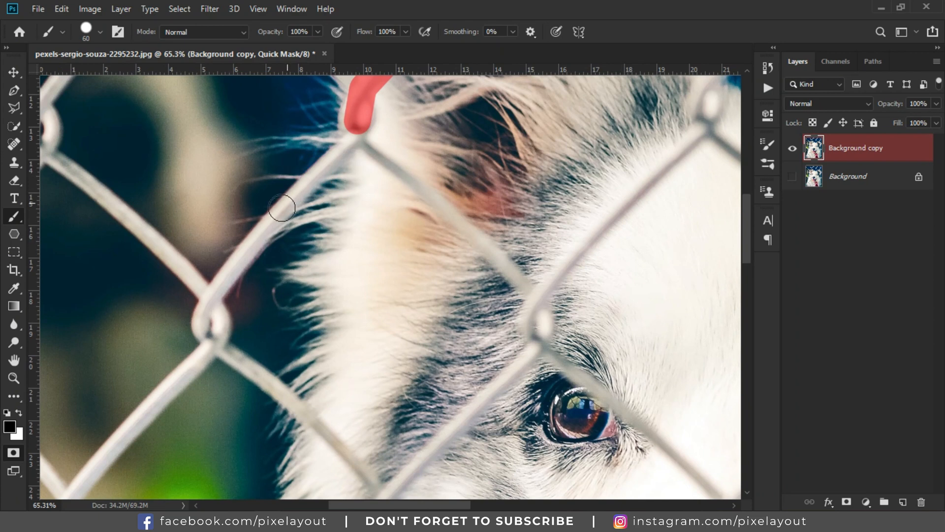
{"action": "left_click", "coordinate": [213, 297], "text": "shift"}
{"action": "scroll", "coordinate": [212, 298], "scroll_direction": "down", "scroll_amount": 2}
{"action": "left_click", "coordinate": [213, 298], "text": "shift"}
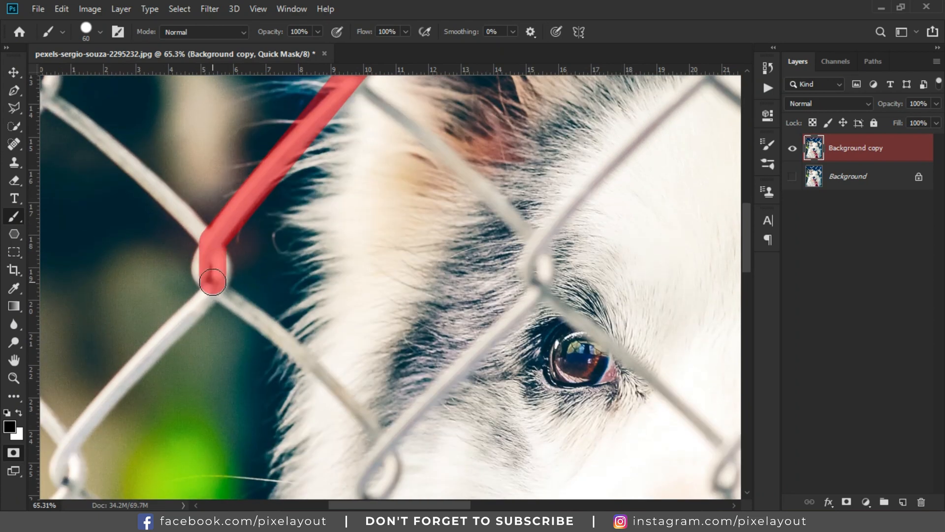
Step: Continue masking the wire down the left side of the dog's head to the lower knot
{"action": "scroll", "coordinate": [212, 296], "scroll_direction": "down", "scroll_amount": 6}
{"action": "scroll", "coordinate": [213, 297], "scroll_direction": "up", "scroll_amount": 10}
{"action": "mouse_move", "coordinate": [224, 251]}
{"action": "left_mouse_down"}
{"action": "mouse_move", "coordinate": [202, 254]}
{"action": "mouse_move", "coordinate": [223, 274]}
{"action": "mouse_move", "coordinate": [216, 236]}
{"action": "left_mouse_up"}
{"action": "scroll", "coordinate": [217, 237], "scroll_direction": "down", "scroll_amount": 9}
{"action": "scroll", "coordinate": [352, 266], "scroll_direction": "up", "scroll_amount": 3}
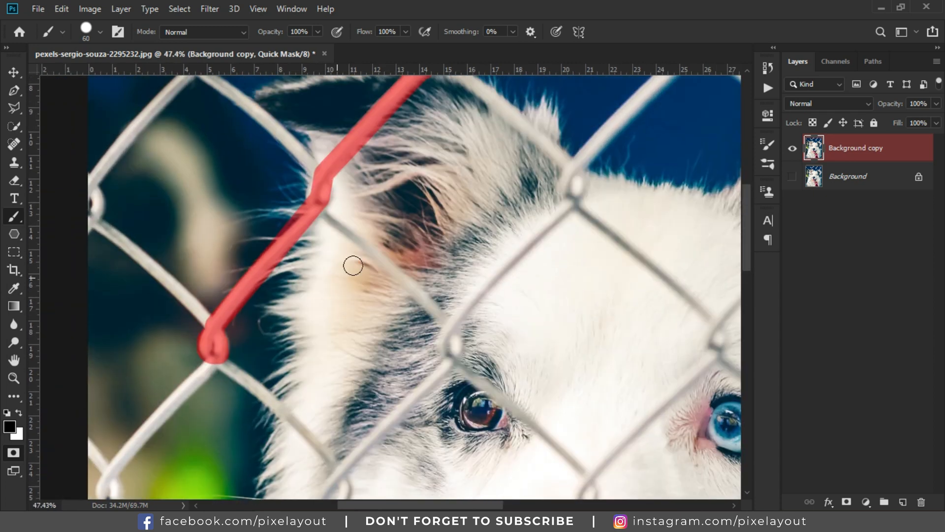
{"action": "scroll", "coordinate": [332, 276], "scroll_direction": "up", "scroll_amount": 10}
{"action": "scroll", "coordinate": [329, 301], "scroll_direction": "up", "scroll_amount": 1}
{"action": "mouse_move", "coordinate": [296, 203]}
{"action": "left_mouse_down"}
{"action": "mouse_move", "coordinate": [321, 210]}
{"action": "mouse_move", "coordinate": [312, 190]}
{"action": "left_mouse_up"}
{"action": "scroll", "coordinate": [315, 187], "scroll_direction": "down", "scroll_amount": 11}
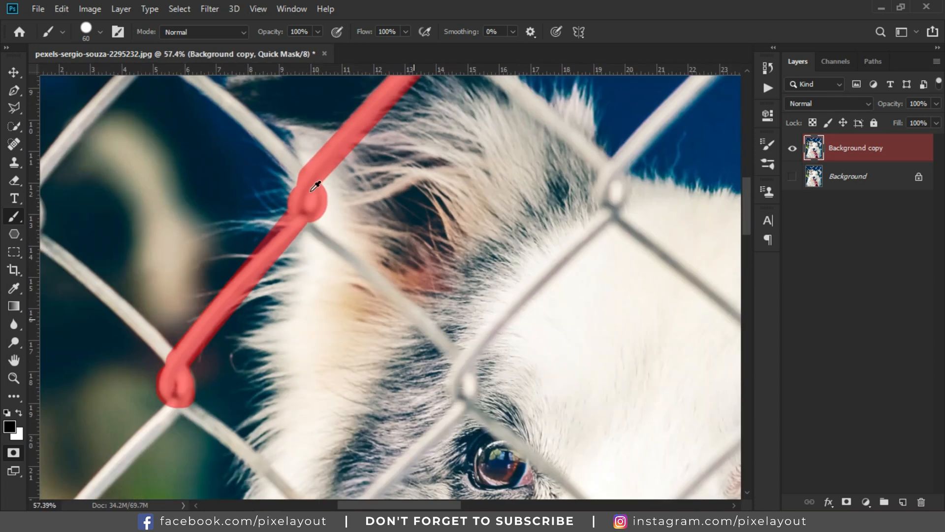
{"action": "scroll", "coordinate": [317, 194], "scroll_direction": "up", "scroll_amount": 5}
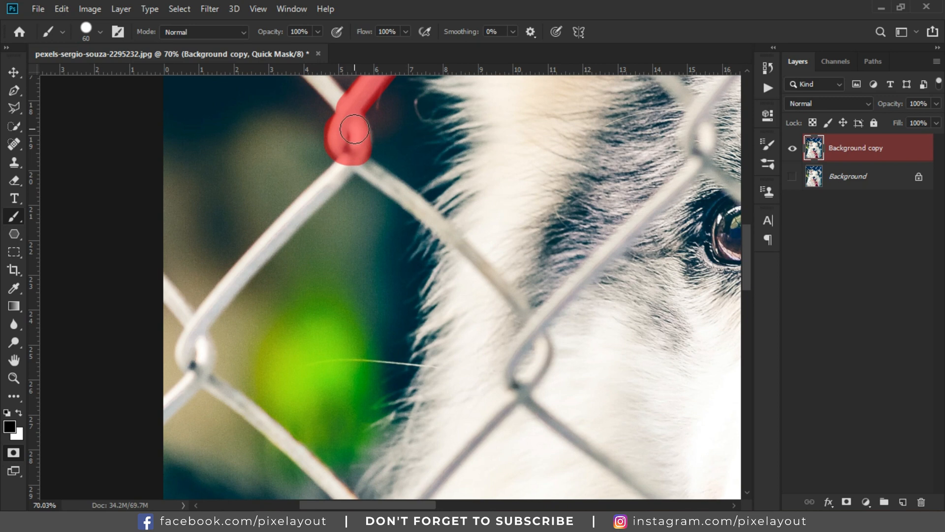
{"action": "left_click", "coordinate": [207, 312], "text": "shift"}
{"action": "scroll", "coordinate": [202, 295], "scroll_direction": "down", "scroll_amount": 2}
{"action": "left_click_drag", "start_coordinate": [197, 279], "coordinate": [192, 312]}
{"action": "scroll", "coordinate": [168, 339], "scroll_direction": "down", "scroll_amount": 4}
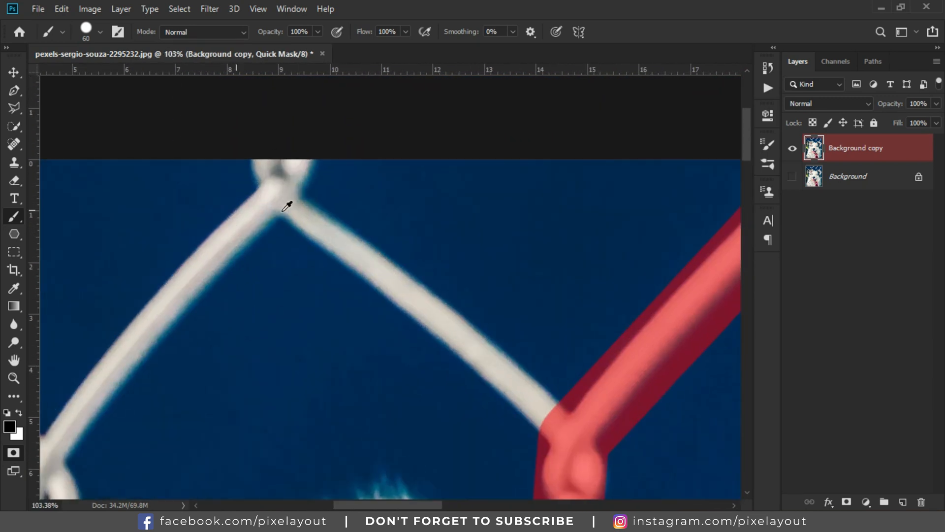
Step: Mask the crossing wires near the photo's top and left edges with straight strokes between knots
{"action": "left_click", "coordinate": [274, 190]}
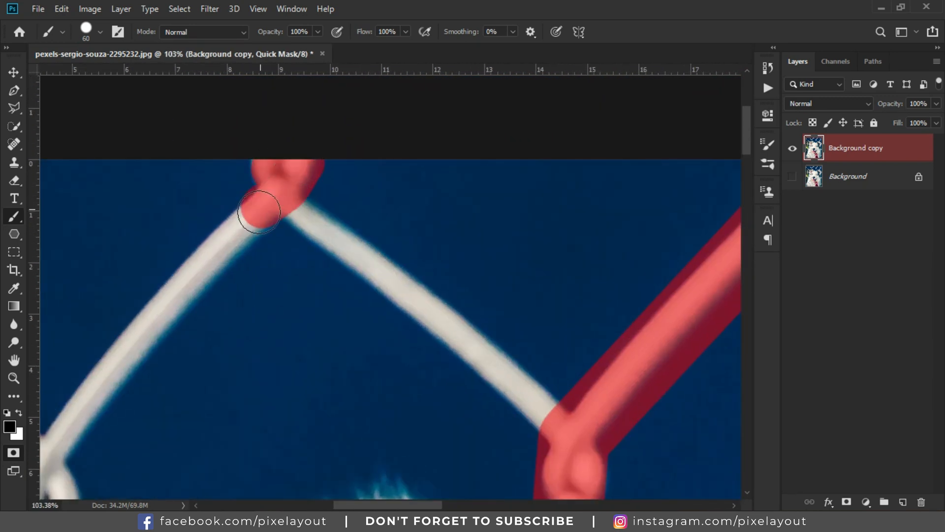
{"action": "scroll", "coordinate": [295, 190], "scroll_direction": "down", "scroll_amount": 4}
{"action": "mouse_move", "coordinate": [396, 101]}
{"action": "left_mouse_down"}
{"action": "mouse_move", "coordinate": [273, 259]}
{"action": "mouse_move", "coordinate": [275, 234]}
{"action": "mouse_move", "coordinate": [270, 267]}
{"action": "left_mouse_up"}
{"action": "scroll", "coordinate": [276, 236], "scroll_direction": "down", "scroll_amount": 1}
{"action": "left_click_drag", "start_coordinate": [132, 424], "coordinate": [316, 291]}
{"action": "left_click", "coordinate": [315, 291], "text": "shift"}
{"action": "scroll", "coordinate": [315, 290], "scroll_direction": "down", "scroll_amount": 1}
{"action": "scroll", "coordinate": [312, 242], "scroll_direction": "down", "scroll_amount": 1}
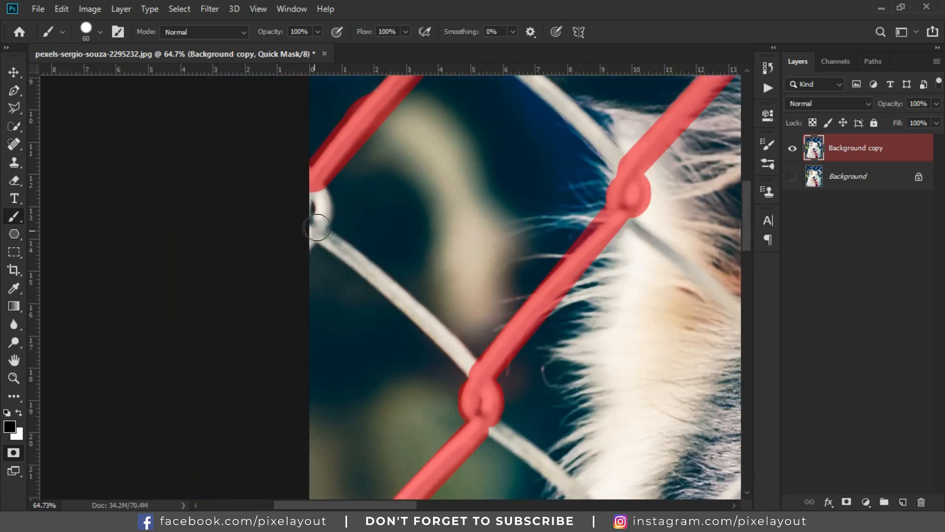
{"action": "left_click_drag", "start_coordinate": [313, 239], "coordinate": [317, 203]}
{"action": "scroll", "coordinate": [320, 193], "scroll_direction": "down", "scroll_amount": 4}
{"action": "scroll", "coordinate": [351, 108], "scroll_direction": "up", "scroll_amount": 4}
{"action": "scroll", "coordinate": [542, 133], "scroll_direction": "right", "scroll_amount": 4}
{"action": "scroll", "coordinate": [580, 144], "scroll_direction": "up", "scroll_amount": 5}
Step: Enlarge the brush to 80 px and mask the wire running from the top edge down to the knot above the head
{"action": "key", "text": "]"}
{"action": "key", "text": "]"}
{"action": "left_click", "coordinate": [575, 147]}
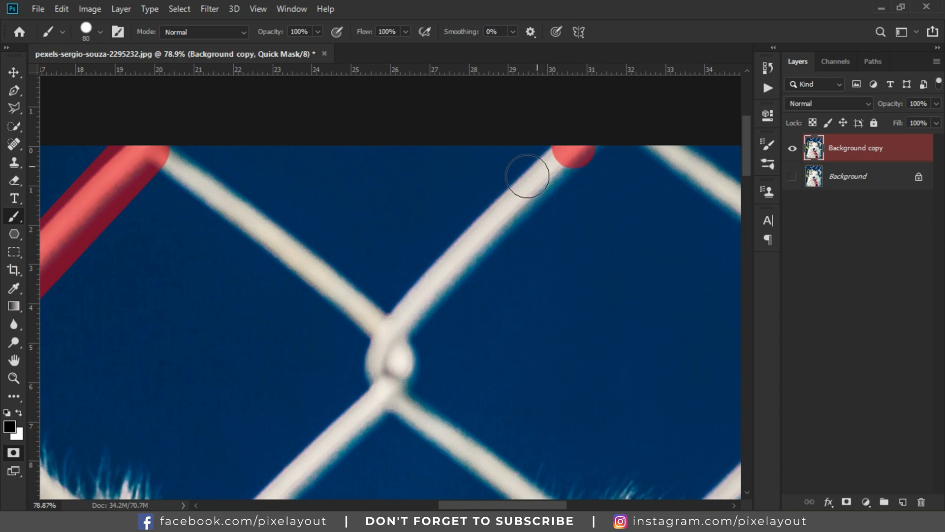
{"action": "left_click", "coordinate": [398, 336], "text": "shift"}
{"action": "scroll", "coordinate": [396, 334], "scroll_direction": "down", "scroll_amount": 2}
{"action": "left_click_drag", "start_coordinate": [394, 241], "coordinate": [391, 261]}
{"action": "scroll", "coordinate": [399, 256], "scroll_direction": "down", "scroll_amount": 5}
{"action": "left_click_drag", "start_coordinate": [369, 289], "coordinate": [468, 170]}
{"action": "scroll", "coordinate": [389, 268], "scroll_direction": "up", "scroll_amount": 3}
{"action": "left_click", "coordinate": [394, 289], "text": "shift"}
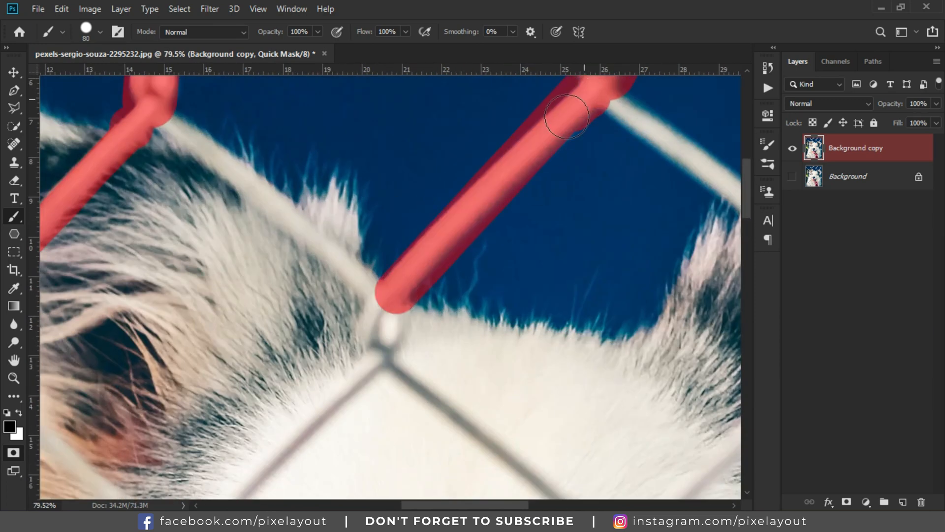
Step: Mask the next wire from the top of the head down past the dog's left eye
{"action": "scroll", "coordinate": [479, 194], "scroll_direction": "up", "scroll_amount": 1}
{"action": "scroll", "coordinate": [387, 345], "scroll_direction": "down", "scroll_amount": 3}
{"action": "scroll", "coordinate": [388, 344], "scroll_direction": "up", "scroll_amount": 6}
{"action": "left_click", "coordinate": [483, 194], "text": "shift"}
{"action": "key", "text": "ctrl+z"}
{"action": "left_click", "coordinate": [554, 120]}
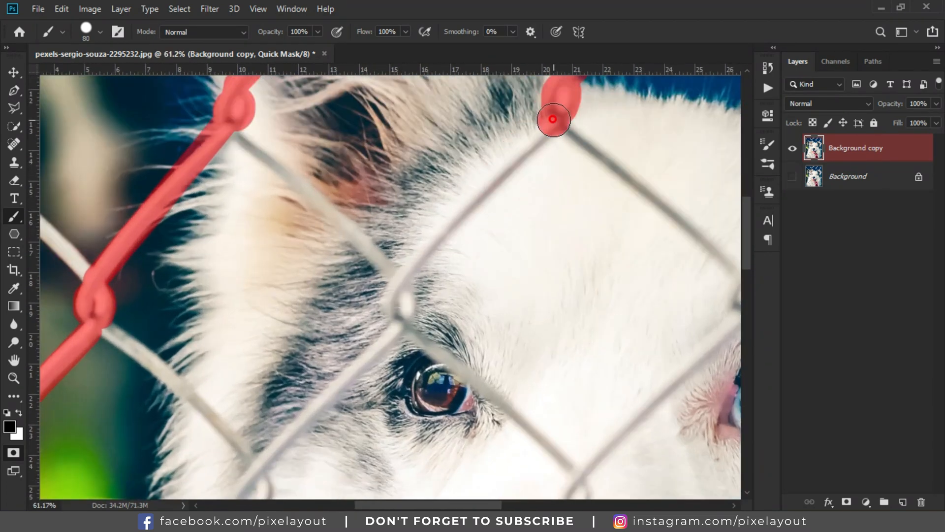
{"action": "left_click", "coordinate": [410, 274], "text": "shift"}
{"action": "left_click_drag", "start_coordinate": [409, 275], "coordinate": [410, 230]}
{"action": "left_click_drag", "start_coordinate": [408, 232], "coordinate": [397, 290]}
{"action": "left_click_drag", "start_coordinate": [397, 290], "coordinate": [397, 232]}
Step: Continue masking the wires below the left eye toward the muzzle with straight strokes
{"action": "left_click", "coordinate": [264, 364], "text": "shift"}
{"action": "scroll", "coordinate": [264, 363], "scroll_direction": "down", "scroll_amount": 5}
{"action": "mouse_move", "coordinate": [264, 364]}
{"action": "left_mouse_down"}
{"action": "mouse_move", "coordinate": [370, 239]}
{"action": "mouse_move", "coordinate": [350, 295]}
{"action": "left_mouse_up"}
{"action": "scroll", "coordinate": [370, 239], "scroll_direction": "up", "scroll_amount": 9}
{"action": "left_click_drag", "start_coordinate": [376, 222], "coordinate": [359, 304]}
{"action": "scroll", "coordinate": [358, 306], "scroll_direction": "down", "scroll_amount": 1}
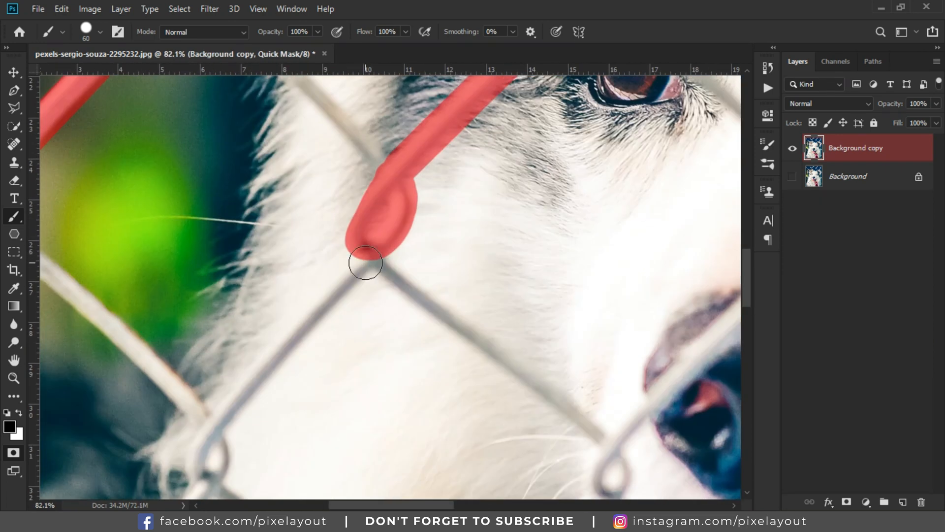
{"action": "left_click_drag", "start_coordinate": [366, 266], "coordinate": [571, 178]}
{"action": "left_click", "coordinate": [422, 342], "text": "shift"}
{"action": "left_click_drag", "start_coordinate": [422, 342], "coordinate": [422, 286]}
{"action": "mouse_move", "coordinate": [415, 309]}
{"action": "left_mouse_down"}
{"action": "mouse_move", "coordinate": [413, 330]}
{"action": "mouse_move", "coordinate": [387, 343]}
{"action": "mouse_move", "coordinate": [532, 198]}
{"action": "left_mouse_up"}
{"action": "scroll", "coordinate": [394, 354], "scroll_direction": "down", "scroll_amount": 5}
{"action": "scroll", "coordinate": [398, 361], "scroll_direction": "up", "scroll_amount": 1}
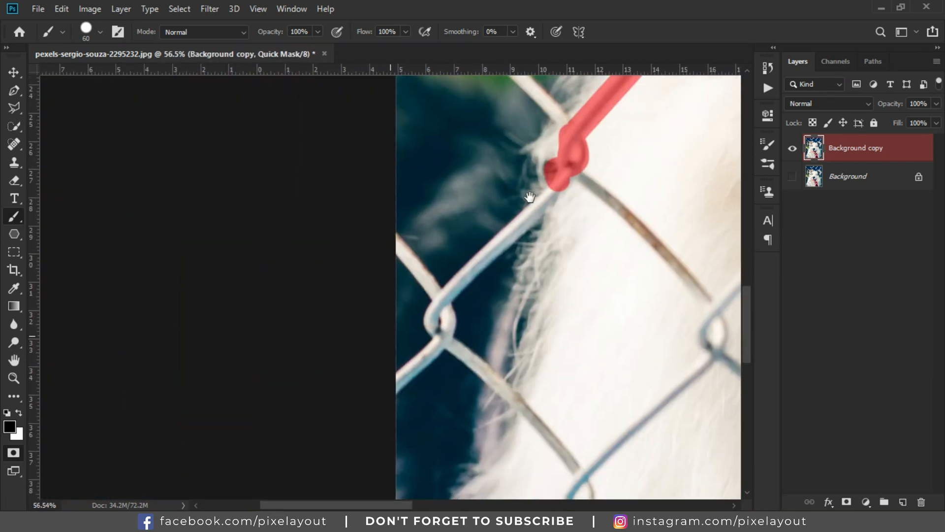
Step: Mask the wire segment along the lower left edge of the dog's cheek
{"action": "left_click", "coordinate": [558, 182]}
{"action": "left_click", "coordinate": [442, 298], "text": "shift"}
{"action": "scroll", "coordinate": [442, 298], "scroll_direction": "down", "scroll_amount": 1}
{"action": "left_click_drag", "start_coordinate": [439, 264], "coordinate": [439, 280]}
{"action": "scroll", "coordinate": [439, 279], "scroll_direction": "down", "scroll_amount": 15}
{"action": "scroll", "coordinate": [630, 109], "scroll_direction": "up", "scroll_amount": 20}
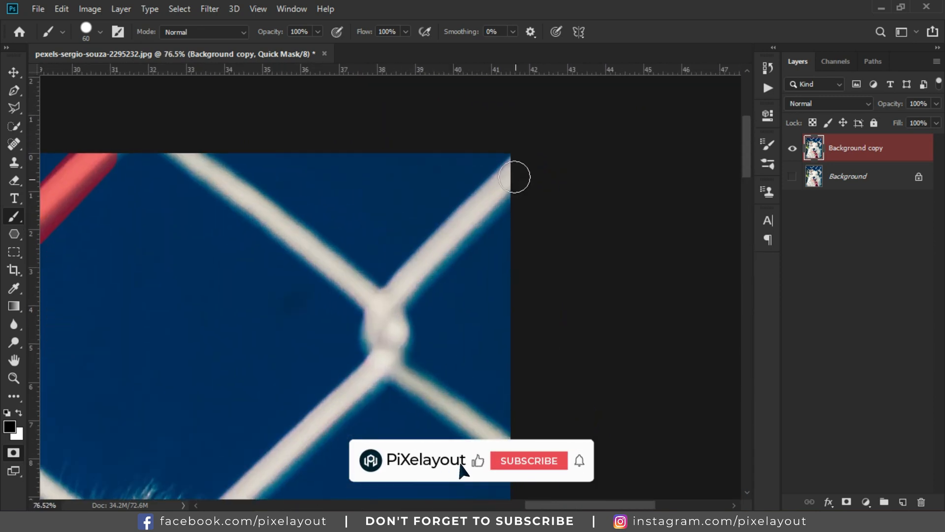
Step: Mask the wires near the photo's upper right corner down to the right ear
{"action": "scroll", "coordinate": [382, 190], "scroll_direction": "down", "scroll_amount": 5}
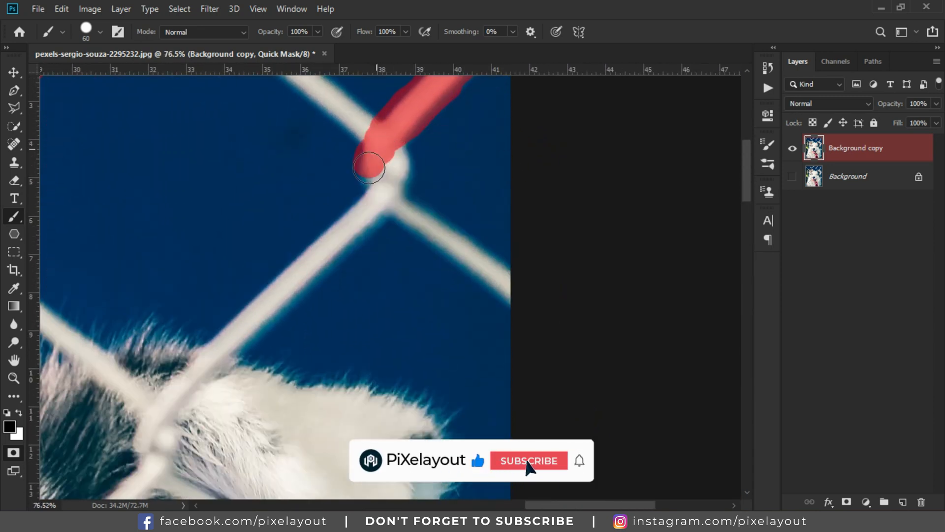
{"action": "left_click_drag", "start_coordinate": [380, 163], "coordinate": [376, 126]}
{"action": "scroll", "coordinate": [374, 139], "scroll_direction": "down", "scroll_amount": 1}
{"action": "left_click", "coordinate": [250, 231], "text": "shift"}
{"action": "left_click_drag", "start_coordinate": [251, 244], "coordinate": [413, 143]}
{"action": "scroll", "coordinate": [414, 142], "scroll_direction": "up", "scroll_amount": 1}
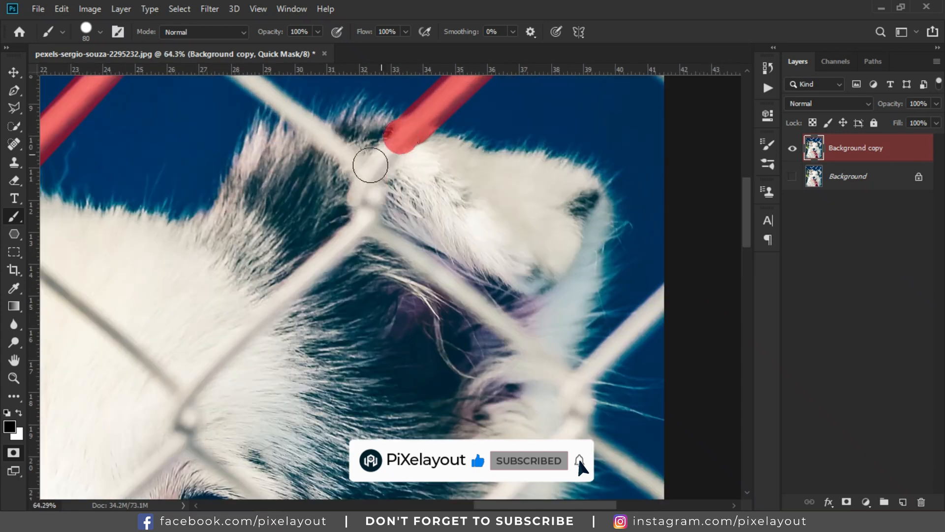
Step: Mask the wire running from between the eyes down toward the left side of the nose
{"action": "scroll", "coordinate": [358, 199], "scroll_direction": "down", "scroll_amount": 10}
{"action": "scroll", "coordinate": [376, 214], "scroll_direction": "up", "scroll_amount": 12}
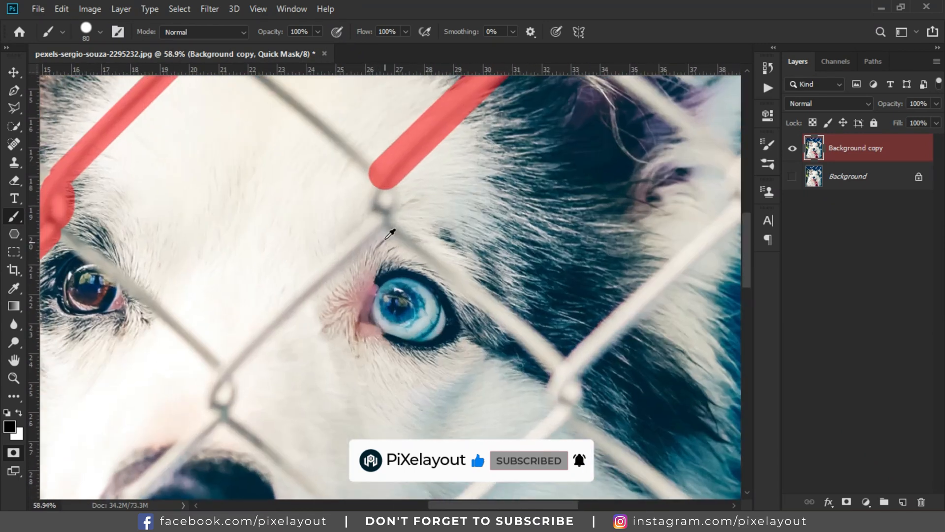
{"action": "scroll", "coordinate": [379, 214], "scroll_direction": "down", "scroll_amount": 4}
{"action": "left_click", "coordinate": [376, 269], "text": "shift"}
{"action": "scroll", "coordinate": [376, 268], "scroll_direction": "up", "scroll_amount": 3}
{"action": "left_click", "coordinate": [363, 280]}
{"action": "scroll", "coordinate": [363, 280], "scroll_direction": "up", "scroll_amount": 2}
{"action": "left_click", "coordinate": [412, 258], "text": "shift"}
{"action": "left_click", "coordinate": [399, 269], "text": "shift"}
{"action": "scroll", "coordinate": [402, 261], "scroll_direction": "down", "scroll_amount": 4}
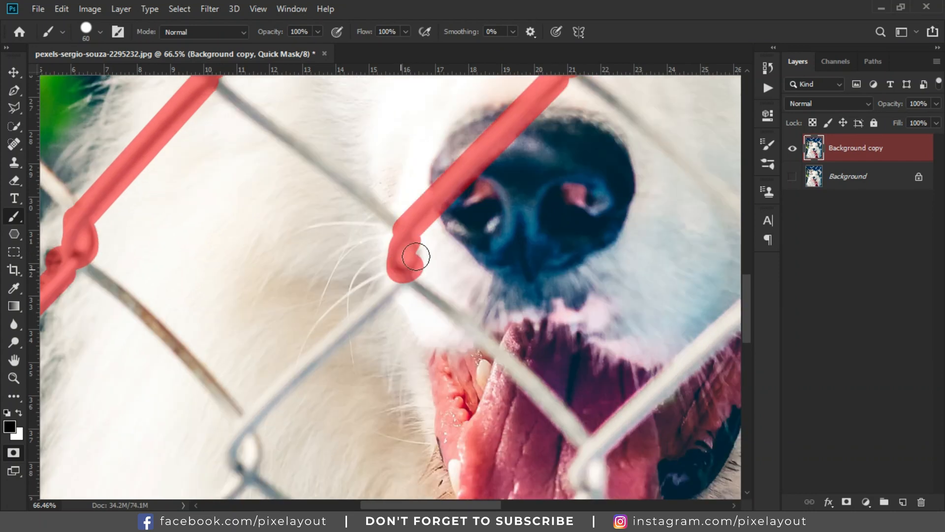
Step: Mask the wire near the photo's left edge beside the dog's shoulder
{"action": "scroll", "coordinate": [406, 241], "scroll_direction": "up", "scroll_amount": 2}
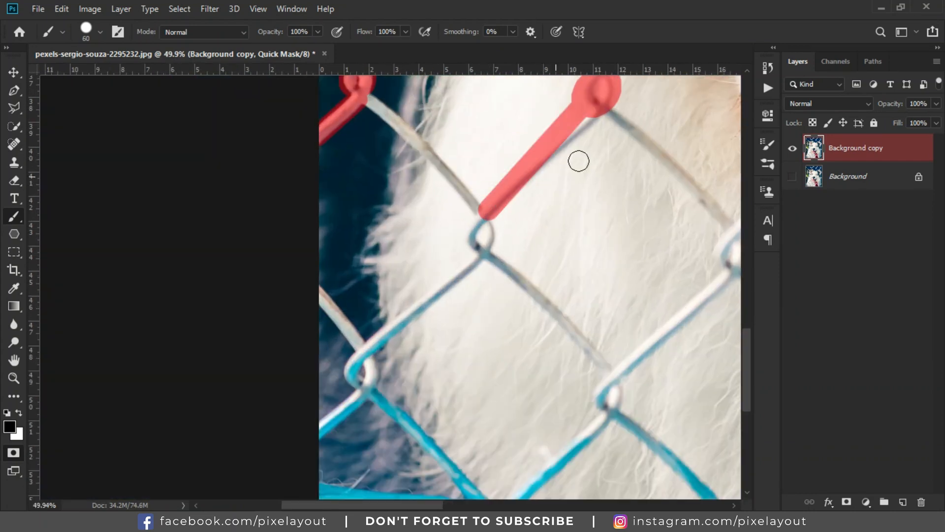
{"action": "scroll", "coordinate": [488, 217], "scroll_direction": "up", "scroll_amount": 6}
{"action": "left_click_drag", "start_coordinate": [468, 160], "coordinate": [480, 214]}
{"action": "left_click_drag", "start_coordinate": [416, 258], "coordinate": [648, 131]}
{"action": "left_click", "coordinate": [446, 252], "text": "shift"}
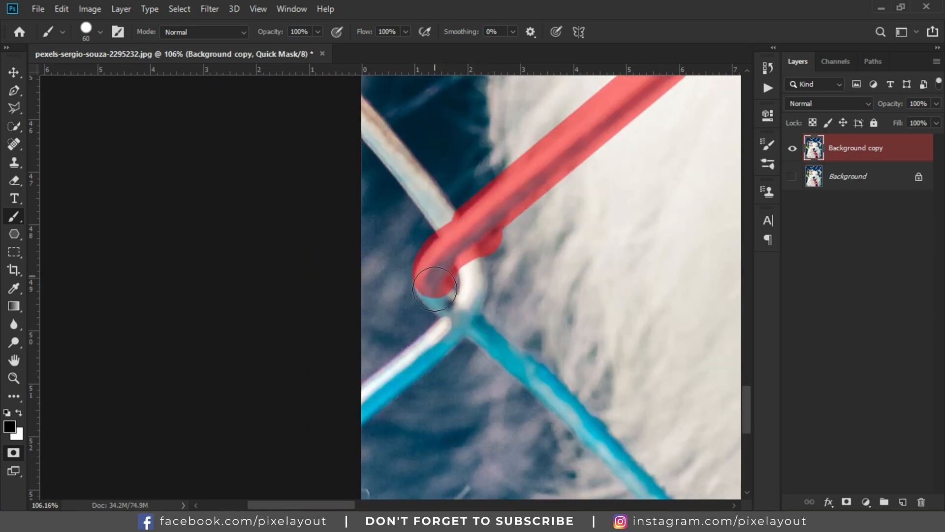
{"action": "left_click_drag", "start_coordinate": [445, 257], "coordinate": [458, 315]}
Step: Mask the wires across the chest below the muzzle with straight strokes
{"action": "left_click", "coordinate": [344, 413], "text": "shift"}
{"action": "scroll", "coordinate": [314, 371], "scroll_direction": "down", "scroll_amount": 5}
{"action": "scroll", "coordinate": [321, 367], "scroll_direction": "down", "scroll_amount": 5}
{"action": "scroll", "coordinate": [486, 298], "scroll_direction": "up", "scroll_amount": 5}
{"action": "scroll", "coordinate": [412, 386], "scroll_direction": "down", "scroll_amount": 4}
{"action": "mouse_move", "coordinate": [559, 171]}
{"action": "left_mouse_down"}
{"action": "mouse_move", "coordinate": [556, 196]}
{"action": "mouse_move", "coordinate": [511, 209]}
{"action": "left_mouse_up"}
{"action": "scroll", "coordinate": [542, 211], "scroll_direction": "down", "scroll_amount": 1}
{"action": "left_click", "coordinate": [382, 294], "text": "shift"}
{"action": "scroll", "coordinate": [382, 305], "scroll_direction": "down", "scroll_amount": 5}
{"action": "left_click", "coordinate": [614, 237], "text": "shift"}
{"action": "left_click", "coordinate": [367, 354], "text": "shift"}
{"action": "mouse_move", "coordinate": [367, 355]}
{"action": "left_mouse_down"}
{"action": "mouse_move", "coordinate": [367, 207]}
{"action": "mouse_move", "coordinate": [362, 247]}
{"action": "left_mouse_up"}
{"action": "left_click", "coordinate": [217, 321], "text": "shift"}
{"action": "left_click_drag", "start_coordinate": [216, 321], "coordinate": [438, 237]}
{"action": "mouse_move", "coordinate": [439, 237]}
{"action": "left_mouse_down"}
{"action": "mouse_move", "coordinate": [439, 274]}
{"action": "mouse_move", "coordinate": [507, 212]}
{"action": "left_mouse_up"}
{"action": "left_click", "coordinate": [374, 349], "text": "shift"}
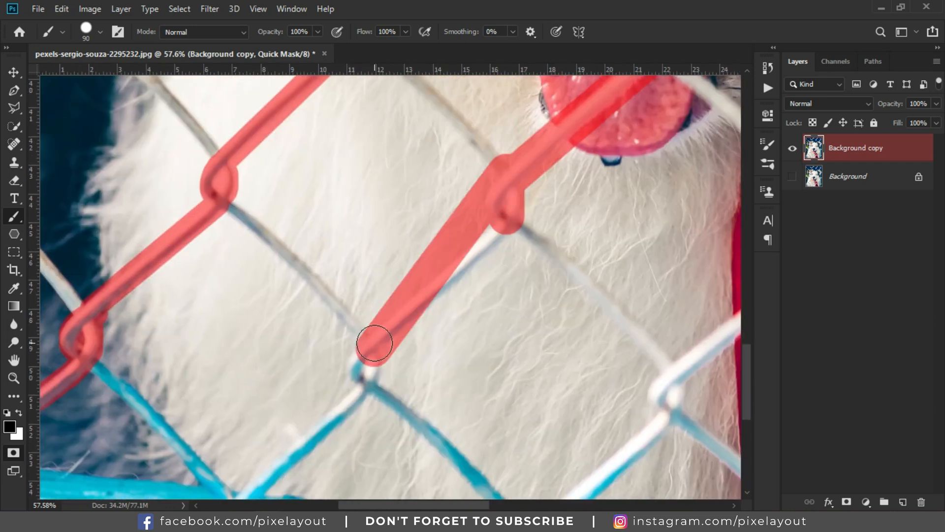
Step: Undo the last stroke and redo the chest wire stroke, continuing to the next link
{"action": "key", "text": "ctrl+z"}
{"action": "left_click", "coordinate": [375, 348], "text": "shift"}
{"action": "scroll", "coordinate": [374, 339], "scroll_direction": "down", "scroll_amount": 2}
{"action": "left_click_drag", "start_coordinate": [369, 288], "coordinate": [376, 315]}
{"action": "left_click", "coordinate": [237, 449], "text": "shift"}
{"action": "scroll", "coordinate": [237, 355], "scroll_direction": "down", "scroll_amount": 5}
{"action": "scroll", "coordinate": [560, 162], "scroll_direction": "up", "scroll_amount": 6}
{"action": "left_click", "coordinate": [566, 160]}
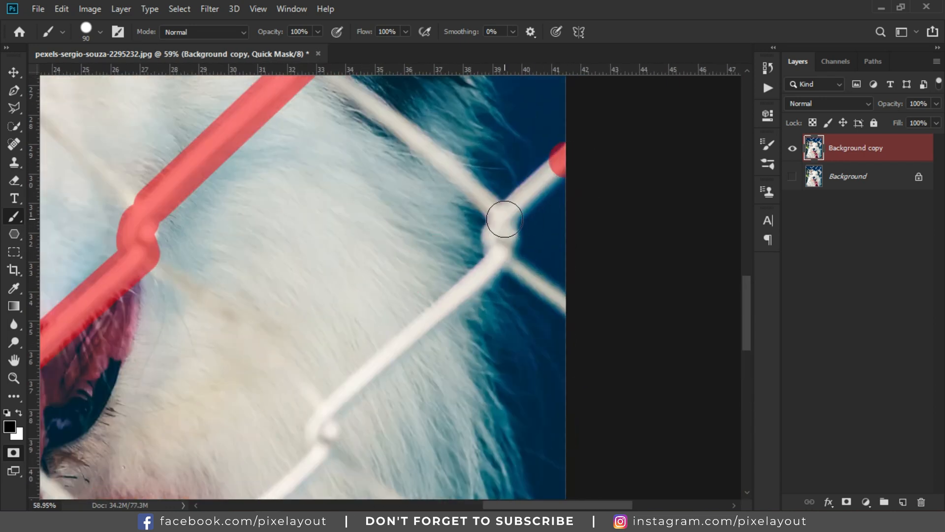
Step: Mask the wire segments along the photo's right edge beside the cheek
{"action": "left_click", "coordinate": [508, 222], "text": "shift"}
{"action": "left_click_drag", "start_coordinate": [509, 221], "coordinate": [500, 241]}
{"action": "scroll", "coordinate": [498, 171], "scroll_direction": "down", "scroll_amount": 8}
{"action": "left_click", "coordinate": [326, 255], "text": "shift"}
{"action": "left_click_drag", "start_coordinate": [326, 257], "coordinate": [326, 276]}
{"action": "left_click", "coordinate": [169, 446], "text": "shift"}
{"action": "scroll", "coordinate": [217, 389], "scroll_direction": "down", "scroll_amount": 5}
{"action": "scroll", "coordinate": [391, 165], "scroll_direction": "up", "scroll_amount": 4}
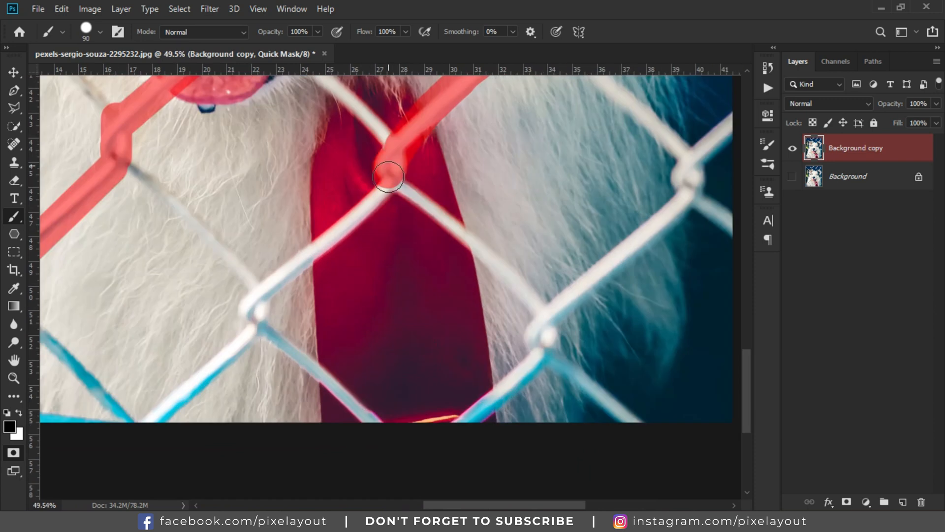
Step: Mask the wires over the red bandana and toward the right edge
{"action": "left_click", "coordinate": [264, 297], "text": "shift"}
{"action": "left_click_drag", "start_coordinate": [261, 300], "coordinate": [256, 327]}
{"action": "left_click_drag", "start_coordinate": [256, 329], "coordinate": [422, 223]}
{"action": "left_click", "coordinate": [318, 321], "text": "shift"}
{"action": "scroll", "coordinate": [317, 325], "scroll_direction": "down", "scroll_amount": 8}
{"action": "scroll", "coordinate": [426, 293], "scroll_direction": "up", "scroll_amount": 9}
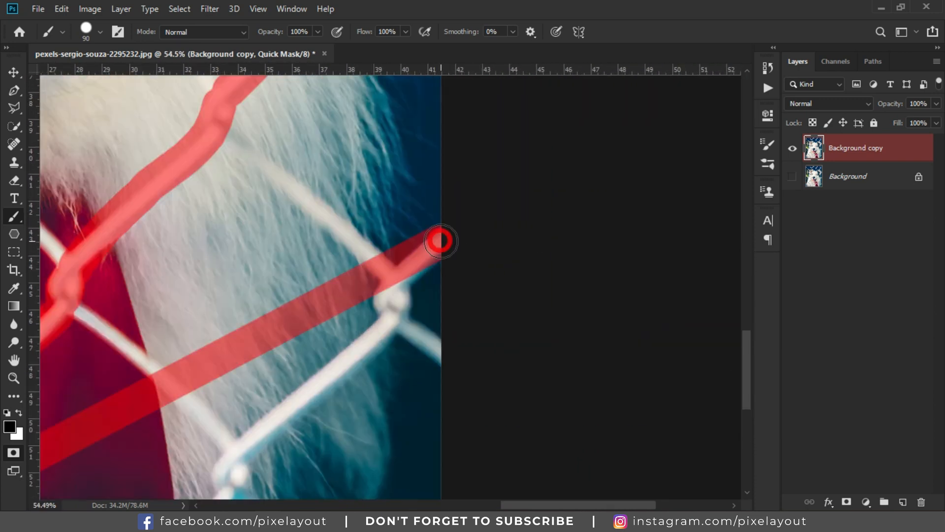
{"action": "left_click", "coordinate": [443, 359], "text": "shift"}
{"action": "left_click_drag", "start_coordinate": [438, 343], "coordinate": [576, 230]}
{"action": "left_click", "coordinate": [529, 202]}
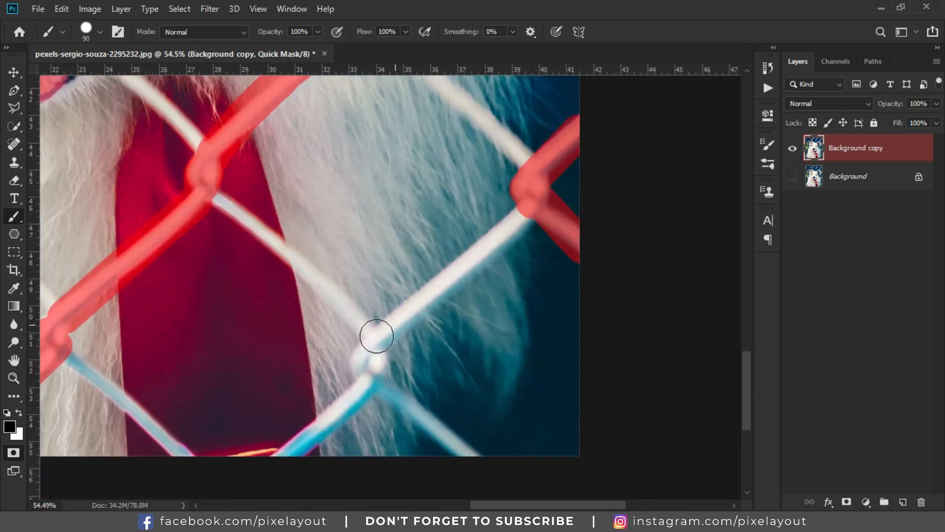
{"action": "left_click", "coordinate": [291, 467], "text": "shift"}
Step: Mask the remaining wires along the photo's top edge around the ears
{"action": "scroll", "coordinate": [270, 464], "scroll_direction": "down", "scroll_amount": 6}
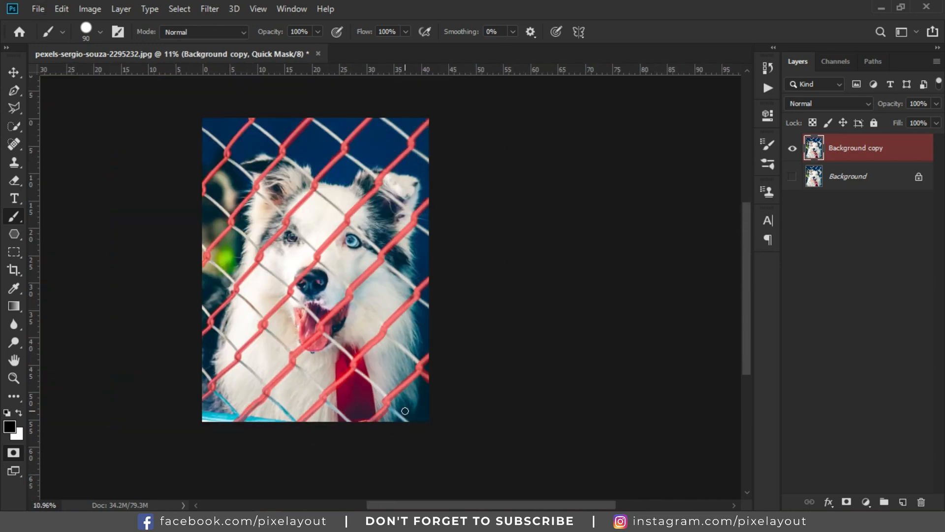
{"action": "scroll", "coordinate": [363, 120], "scroll_direction": "up", "scroll_amount": 6}
{"action": "scroll", "coordinate": [557, 409], "scroll_direction": "down", "scroll_amount": 5}
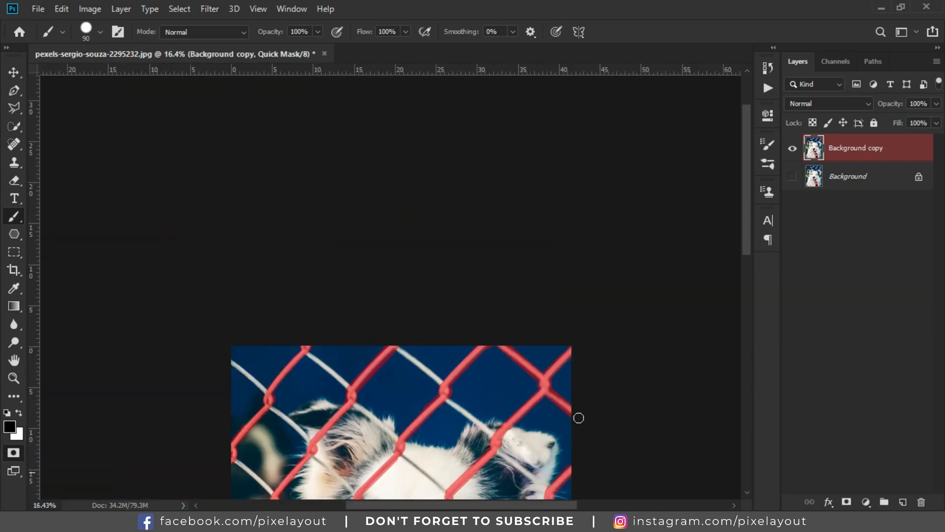
{"action": "scroll", "coordinate": [491, 382], "scroll_direction": "up", "scroll_amount": 4}
{"action": "scroll", "coordinate": [485, 376], "scroll_direction": "down", "scroll_amount": 10}
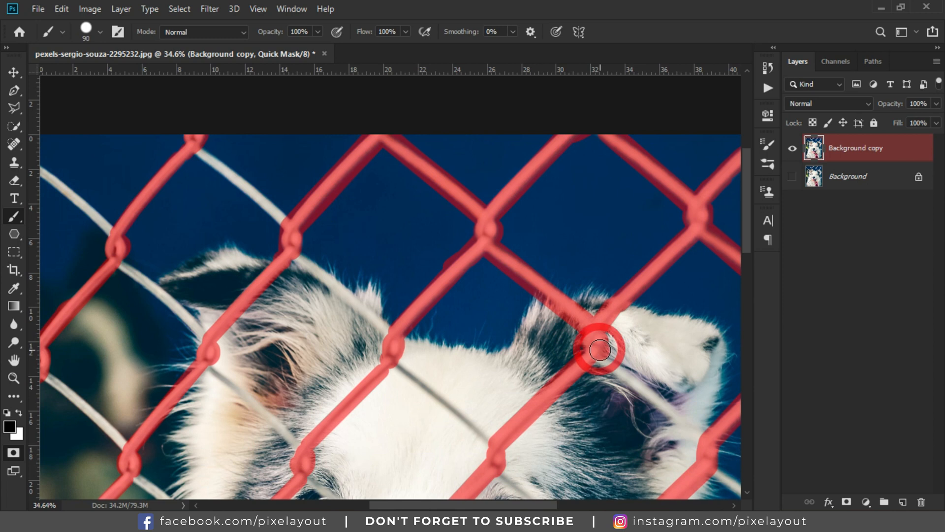
{"action": "scroll", "coordinate": [357, 381], "scroll_direction": "down", "scroll_amount": 4}
{"action": "left_click_drag", "start_coordinate": [358, 380], "coordinate": [520, 381]}
{"action": "scroll", "coordinate": [372, 216], "scroll_direction": "up", "scroll_amount": 8}
{"action": "left_click", "coordinate": [371, 216]}
{"action": "left_click", "coordinate": [472, 335], "text": "shift"}
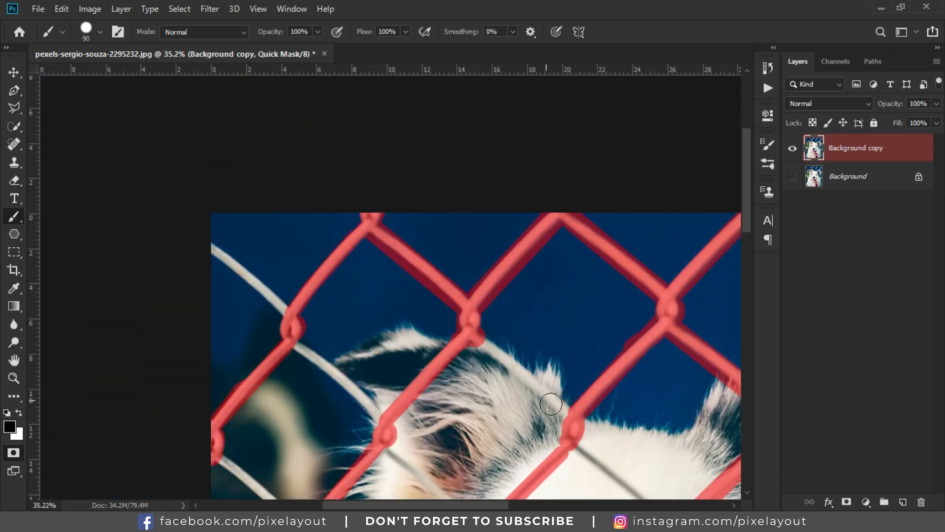
{"action": "left_click", "coordinate": [574, 443], "text": "shift"}
{"action": "left_click_drag", "start_coordinate": [575, 437], "coordinate": [354, 281]}
{"action": "left_click", "coordinate": [461, 397], "text": "shift"}
{"action": "left_click_drag", "start_coordinate": [462, 397], "coordinate": [462, 340]}
{"action": "left_click", "coordinate": [565, 439], "text": "shift"}
{"action": "left_click_drag", "start_coordinate": [574, 440], "coordinate": [356, 288]}
{"action": "left_click", "coordinate": [462, 415], "text": "shift"}
Step: Mask the wire segments around the dog's brown eye
{"action": "scroll", "coordinate": [464, 416], "scroll_direction": "down", "scroll_amount": 2}
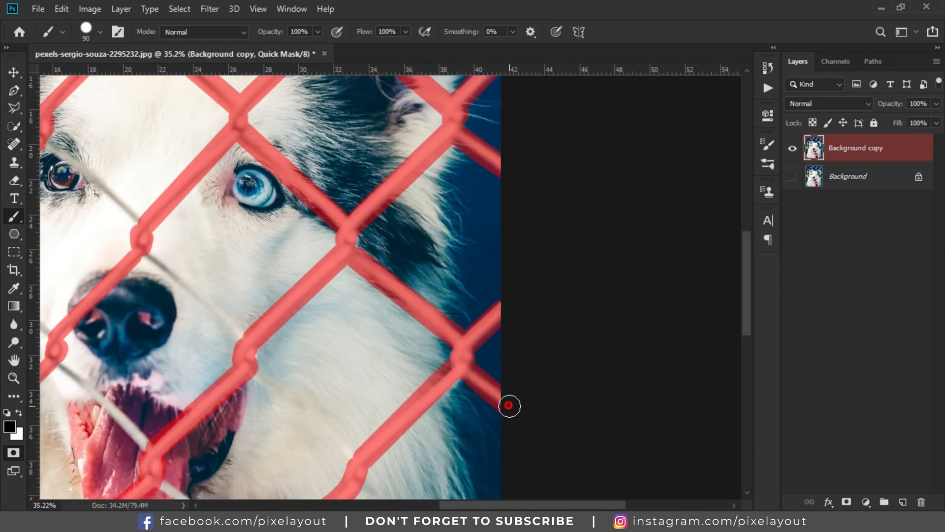
{"action": "scroll", "coordinate": [508, 405], "scroll_direction": "down", "scroll_amount": 5}
{"action": "left_click_drag", "start_coordinate": [144, 144], "coordinate": [383, 289]}
{"action": "scroll", "coordinate": [311, 209], "scroll_direction": "up", "scroll_amount": 7}
{"action": "left_click", "coordinate": [370, 272], "text": "shift"}
{"action": "scroll", "coordinate": [380, 289], "scroll_direction": "down", "scroll_amount": 5}
{"action": "scroll", "coordinate": [490, 382], "scroll_direction": "right", "scroll_amount": 5}
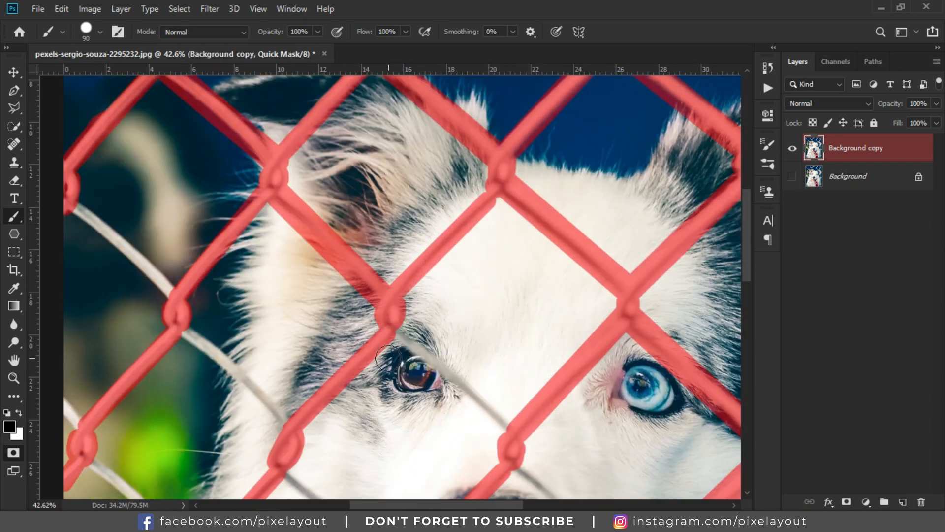
{"action": "left_click", "coordinate": [395, 334]}
{"action": "left_click", "coordinate": [511, 433], "text": "shift"}
{"action": "left_click_drag", "start_coordinate": [494, 411], "coordinate": [509, 349]}
{"action": "scroll", "coordinate": [502, 349], "scroll_direction": "up", "scroll_amount": 5}
Step: Continue masking the wire gaps across the face between the eyes
{"action": "left_click", "coordinate": [346, 276]}
{"action": "left_click", "coordinate": [541, 450], "text": "shift"}
{"action": "scroll", "coordinate": [540, 453], "scroll_direction": "down", "scroll_amount": 5}
{"action": "left_click_drag", "start_coordinate": [537, 460], "coordinate": [389, 163]}
{"action": "left_click", "coordinate": [388, 184]}
{"action": "left_click", "coordinate": [516, 319], "text": "shift"}
{"action": "scroll", "coordinate": [670, 435], "scroll_direction": "down", "scroll_amount": 9}
{"action": "scroll", "coordinate": [375, 271], "scroll_direction": "up", "scroll_amount": 10}
{"action": "left_click", "coordinate": [322, 156]}
{"action": "left_click", "coordinate": [451, 275], "text": "shift"}
{"action": "scroll", "coordinate": [485, 321], "scroll_direction": "down", "scroll_amount": 10}
{"action": "scroll", "coordinate": [486, 321], "scroll_direction": "right", "scroll_amount": 7}
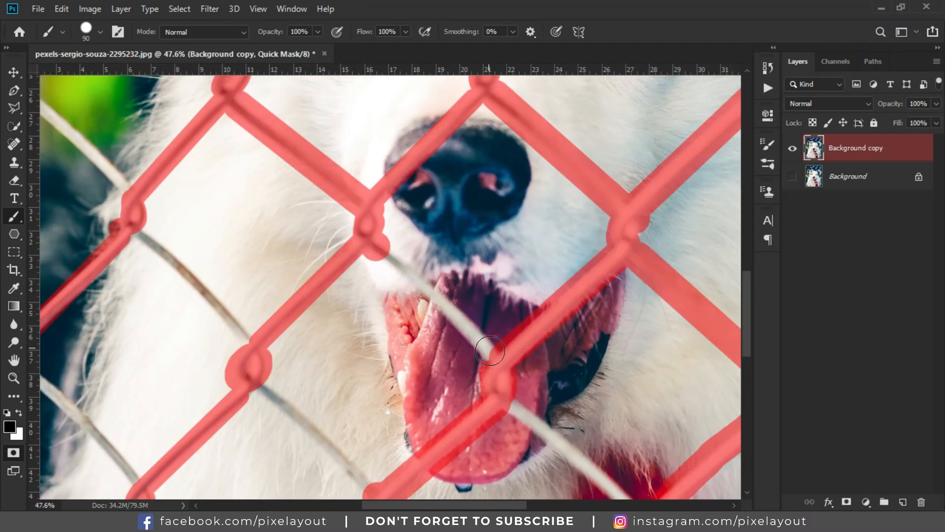
Step: Mask the wires crossing the mouth and tongue
{"action": "left_click", "coordinate": [420, 340], "text": "shift"}
{"action": "left_click_drag", "start_coordinate": [435, 393], "coordinate": [190, 246]}
{"action": "left_click", "coordinate": [191, 245]}
{"action": "left_click", "coordinate": [320, 358], "text": "shift"}
{"action": "left_click_drag", "start_coordinate": [337, 412], "coordinate": [249, 240]}
{"action": "left_click", "coordinate": [250, 240]}
{"action": "left_click", "coordinate": [327, 308], "text": "shift"}
{"action": "scroll", "coordinate": [327, 288], "scroll_direction": "down", "scroll_amount": 5}
{"action": "scroll", "coordinate": [328, 275], "scroll_direction": "down", "scroll_amount": 4}
{"action": "mouse_move", "coordinate": [125, 182]}
{"action": "left_mouse_down"}
{"action": "mouse_move", "coordinate": [348, 217]}
{"action": "mouse_move", "coordinate": [382, 316]}
{"action": "left_mouse_up"}
{"action": "scroll", "coordinate": [199, 151], "scroll_direction": "up", "scroll_amount": 4}
{"action": "left_click", "coordinate": [198, 151]}
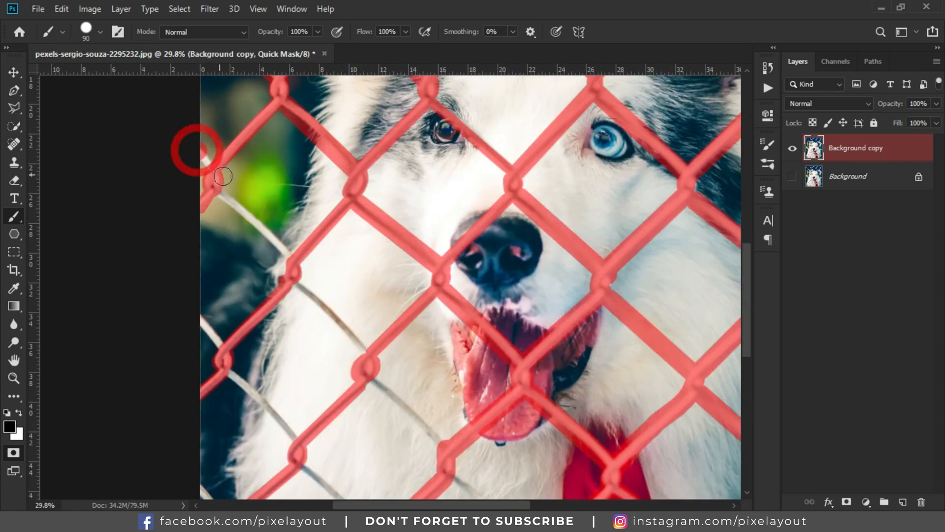
Step: Fill the remaining gaps on the wires around the muzzle and lower chest
{"action": "left_click", "coordinate": [291, 261], "text": "shift"}
{"action": "left_click", "coordinate": [291, 280]}
{"action": "left_click", "coordinate": [360, 351], "text": "shift"}
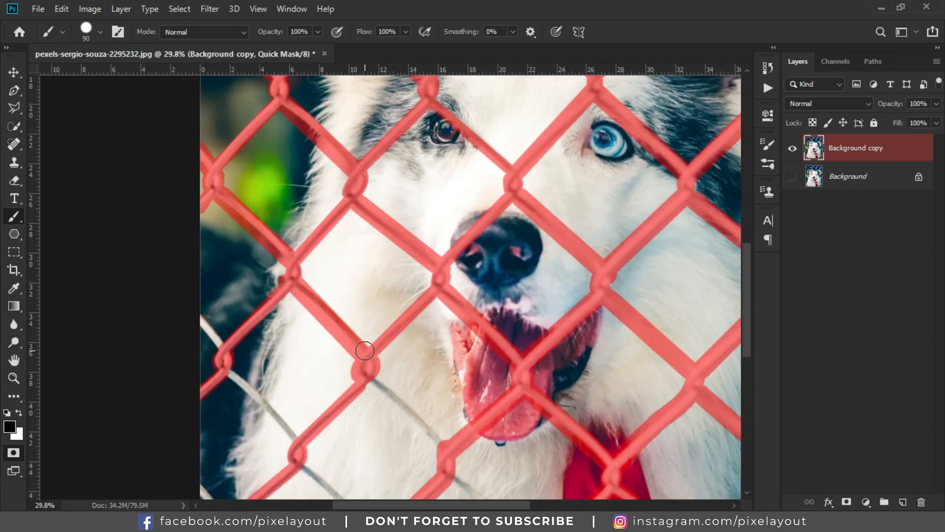
{"action": "scroll", "coordinate": [363, 348], "scroll_direction": "down", "scroll_amount": 2}
{"action": "left_click", "coordinate": [372, 334]}
{"action": "left_click", "coordinate": [447, 406], "text": "shift"}
{"action": "left_click_drag", "start_coordinate": [447, 407], "coordinate": [314, 248]}
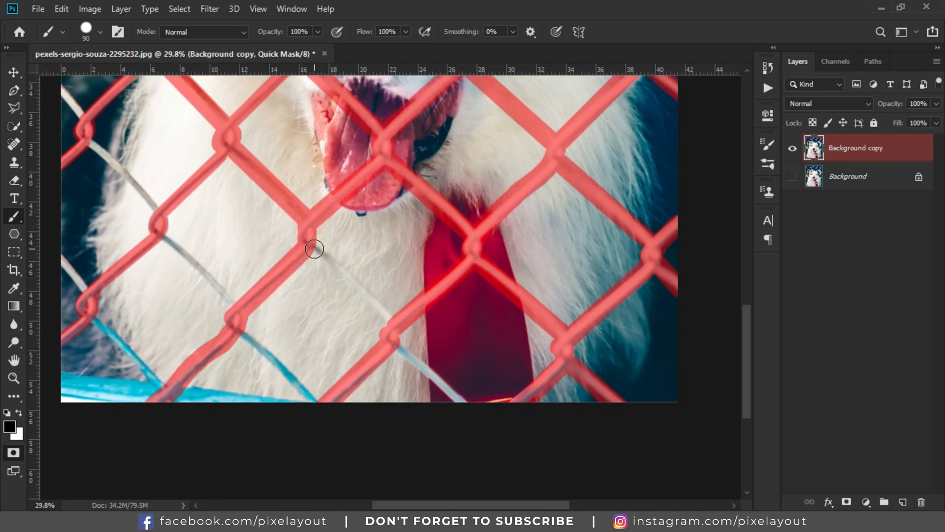
{"action": "left_click", "coordinate": [393, 323], "text": "shift"}
{"action": "left_click", "coordinate": [477, 415], "text": "shift"}
{"action": "left_click_drag", "start_coordinate": [478, 415], "coordinate": [626, 410]}
Step: Mask the last wire links along the photo's lower left edge
{"action": "scroll", "coordinate": [379, 382], "scroll_direction": "up", "scroll_amount": 3}
{"action": "left_click", "coordinate": [206, 135]}
{"action": "left_click", "coordinate": [230, 175], "text": "shift"}
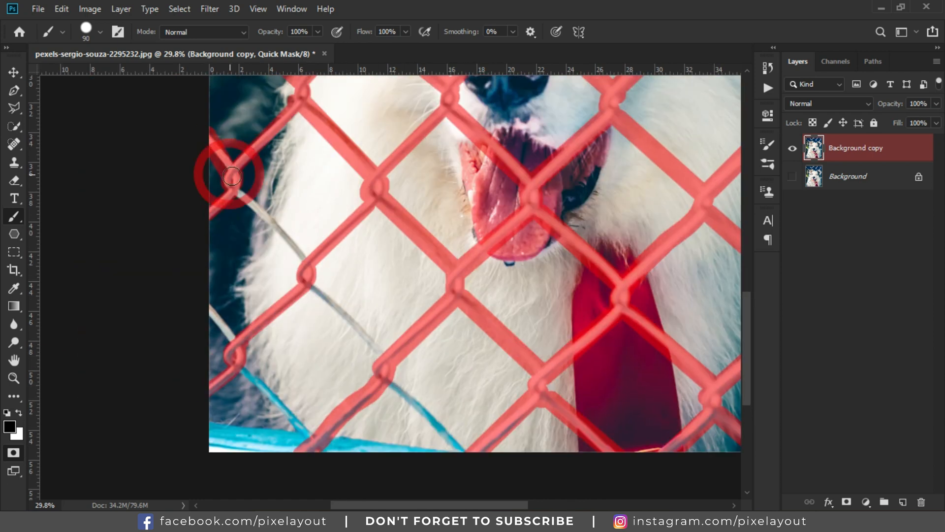
{"action": "left_click", "coordinate": [303, 263], "text": "shift"}
{"action": "left_click", "coordinate": [387, 365], "text": "shift"}
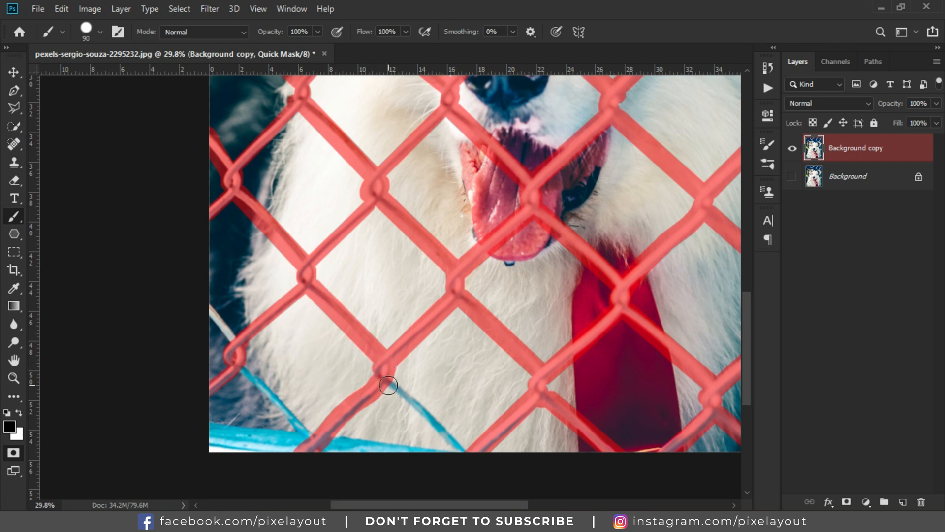
{"action": "left_click", "coordinate": [470, 465], "text": "shift"}
{"action": "scroll", "coordinate": [204, 214], "scroll_direction": "down", "scroll_amount": 3}
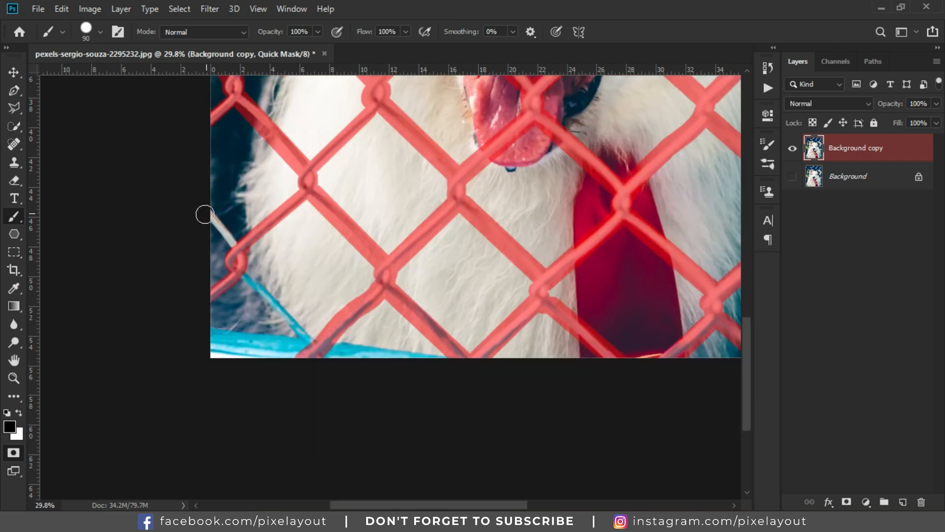
{"action": "left_click", "coordinate": [240, 251], "text": "shift"}
{"action": "scroll", "coordinate": [306, 374], "scroll_direction": "down", "scroll_amount": 5}
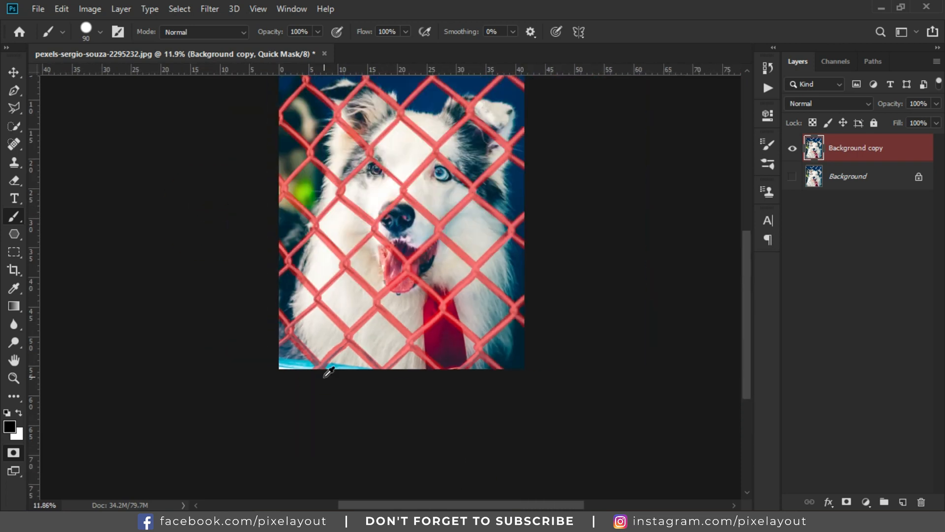
{"action": "scroll", "coordinate": [442, 223], "scroll_direction": "up", "scroll_amount": 2}
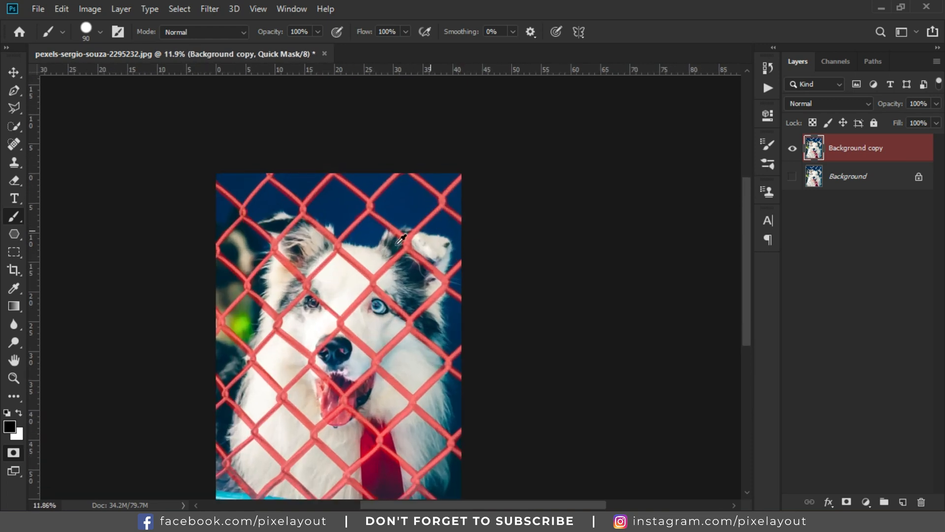
{"action": "scroll", "coordinate": [340, 276], "scroll_direction": "down", "scroll_amount": 2}
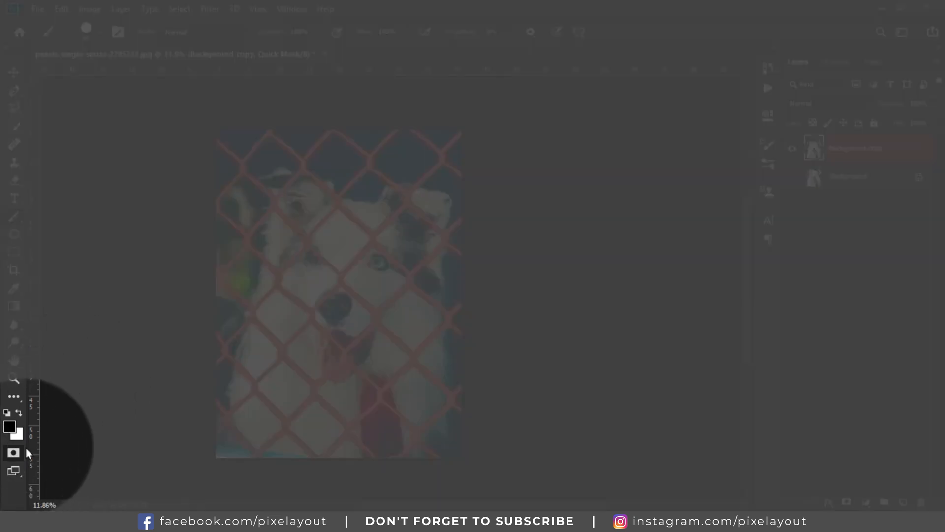
Step: Exit Quick Mask mode and invert the selection so only the wires are selected
{"action": "left_click", "coordinate": [22, 452]}
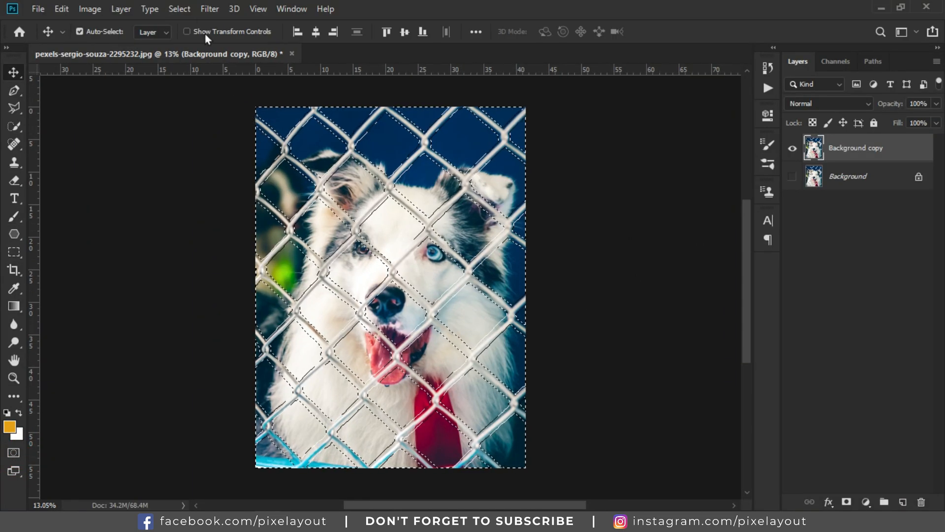
{"action": "left_click", "coordinate": [192, 10]}
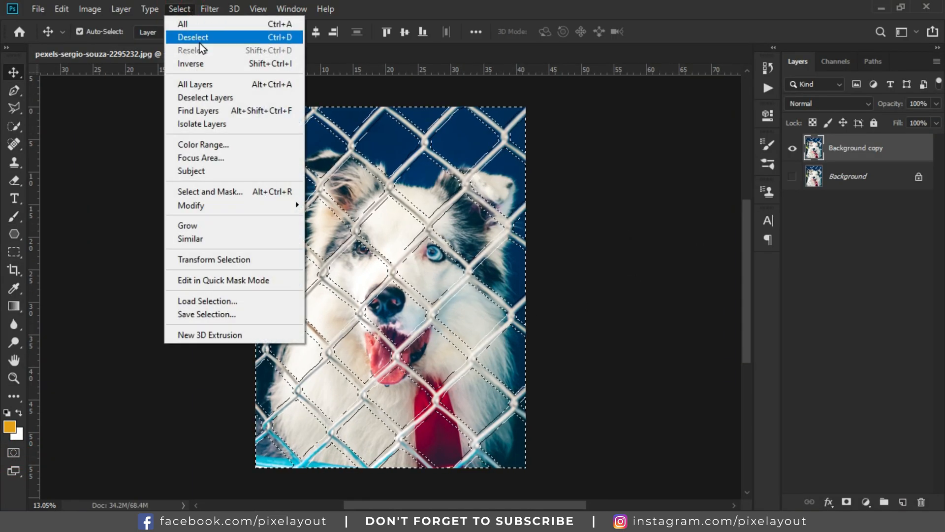
{"action": "left_click", "coordinate": [206, 68]}
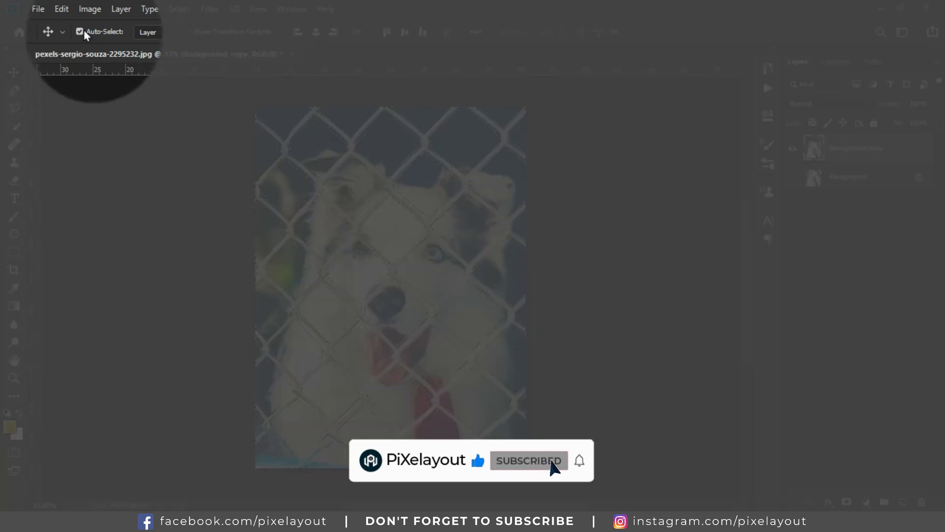
Step: Apply Content-Aware Fill to the selection with output set to a new layer
{"action": "left_click", "coordinate": [61, 9]}
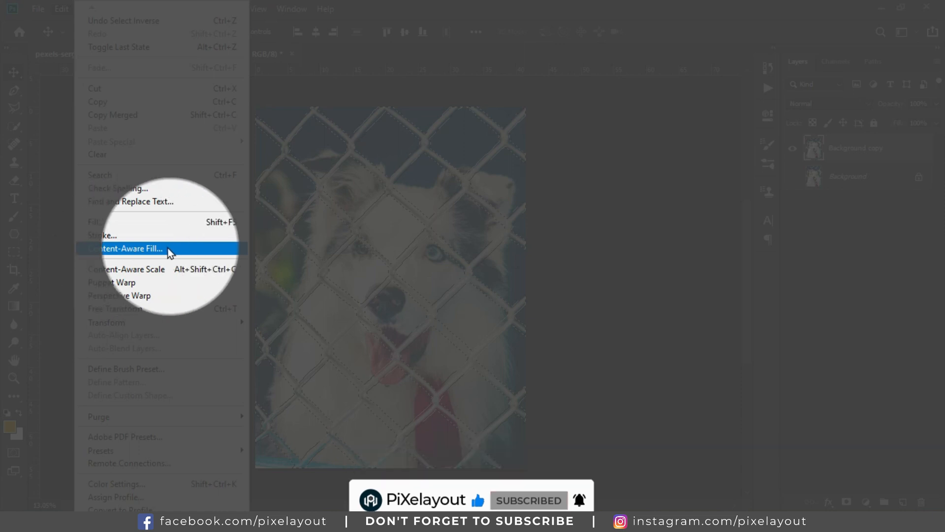
{"action": "left_click", "coordinate": [136, 249]}
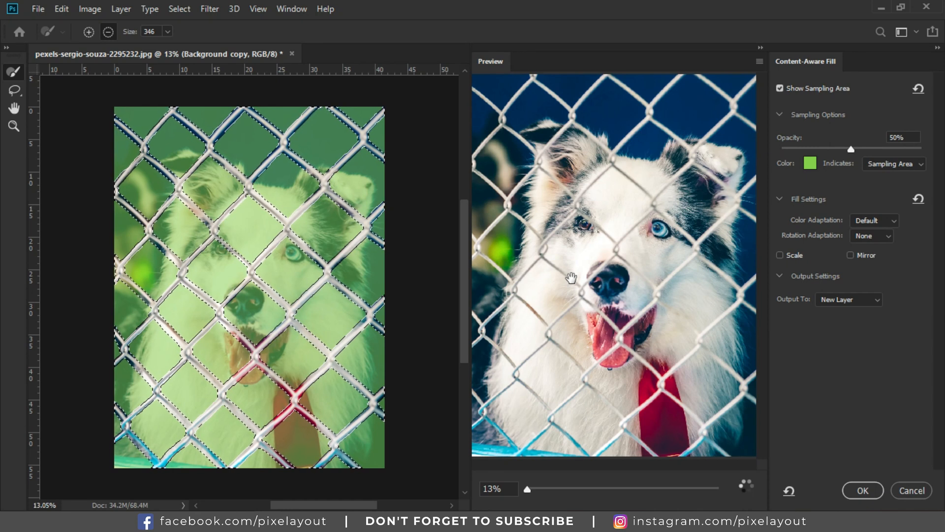
{"action": "left_click", "coordinate": [850, 301]}
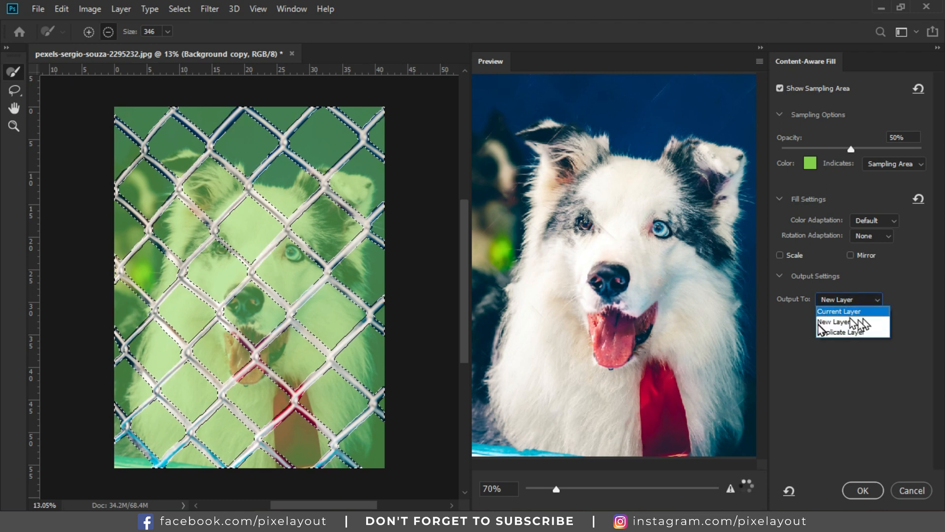
{"action": "left_click", "coordinate": [855, 323]}
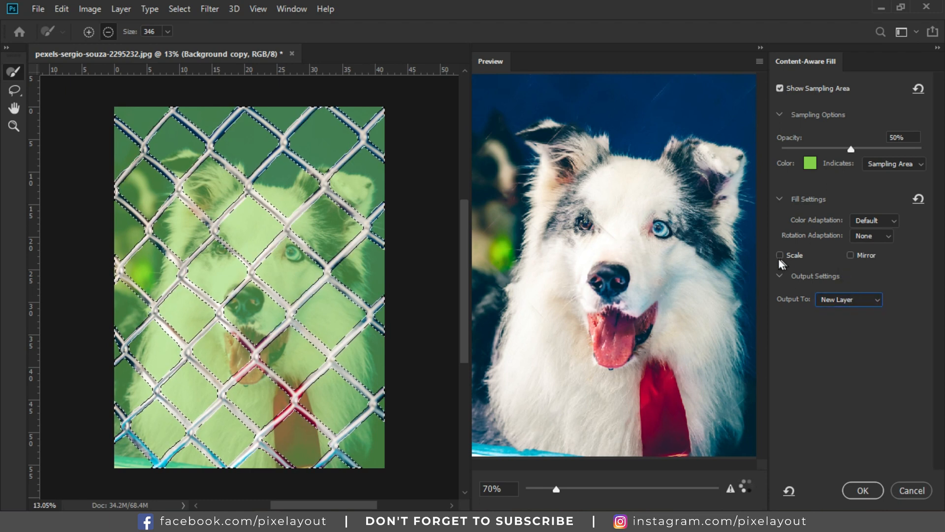
{"action": "left_click", "coordinate": [851, 301]}
{"action": "left_click", "coordinate": [859, 323]}
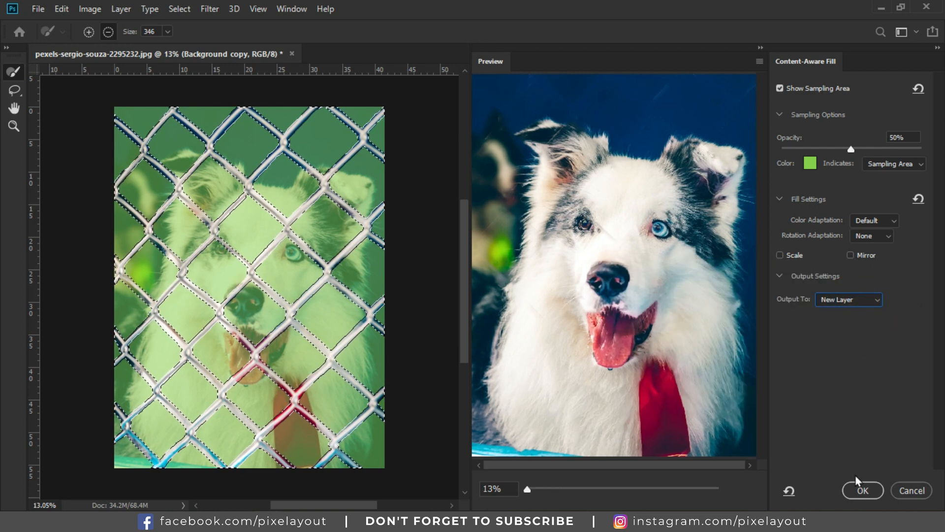
{"action": "left_click", "coordinate": [860, 491]}
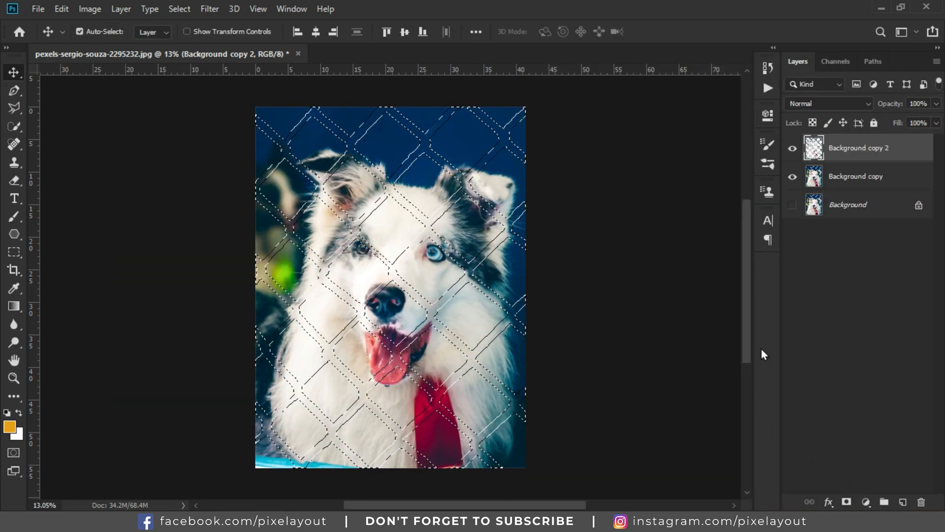
Step: Deselect everything and merge the Content-Aware Fill layer with the Background copy layer below it
{"action": "left_click", "coordinate": [191, 8]}
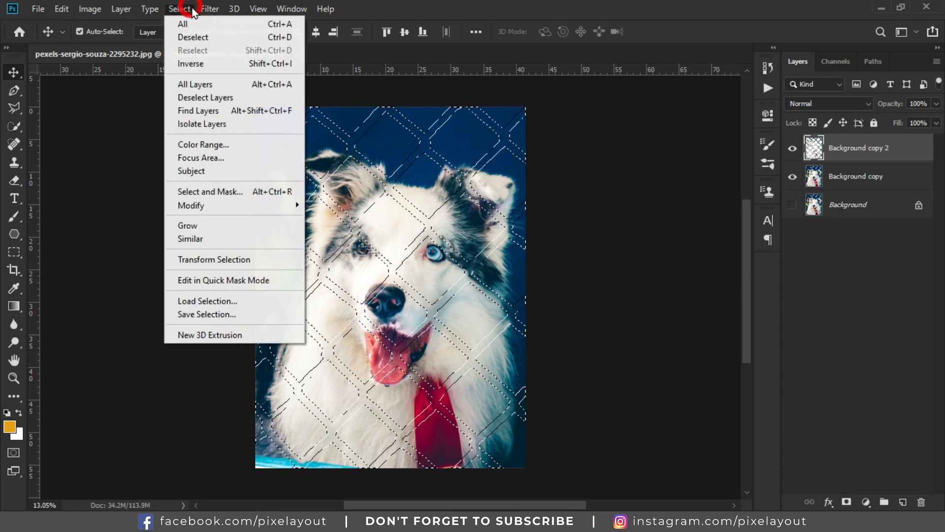
{"action": "left_click", "coordinate": [210, 38]}
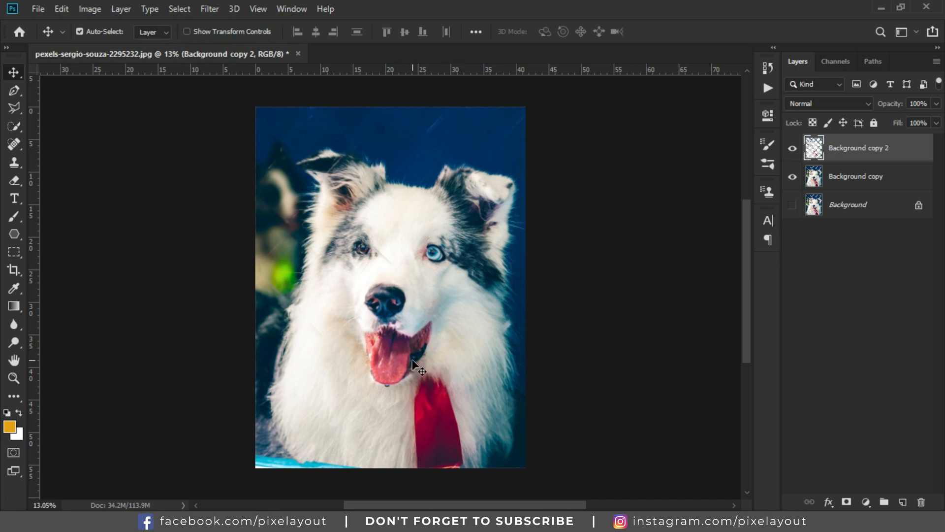
{"action": "left_click", "coordinate": [838, 180], "text": "shift"}
{"action": "right_click", "coordinate": [838, 180]}
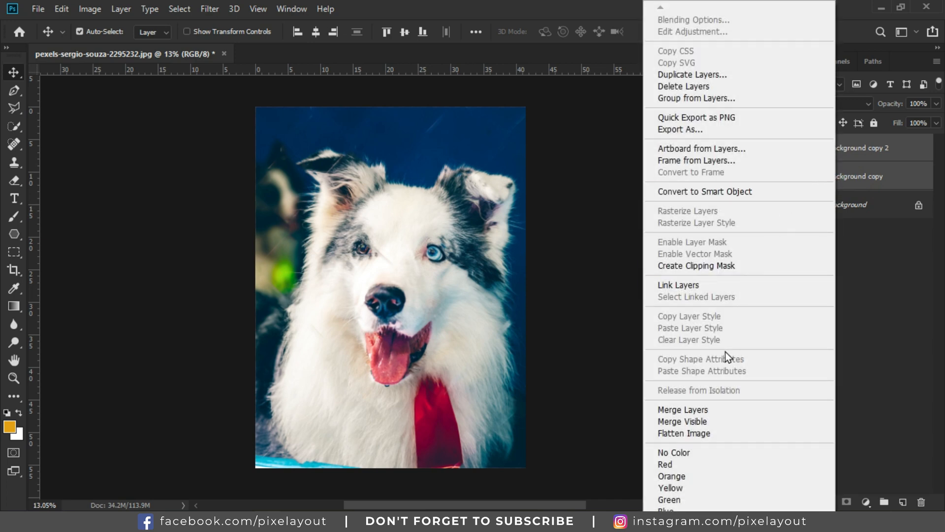
{"action": "left_click", "coordinate": [737, 408]}
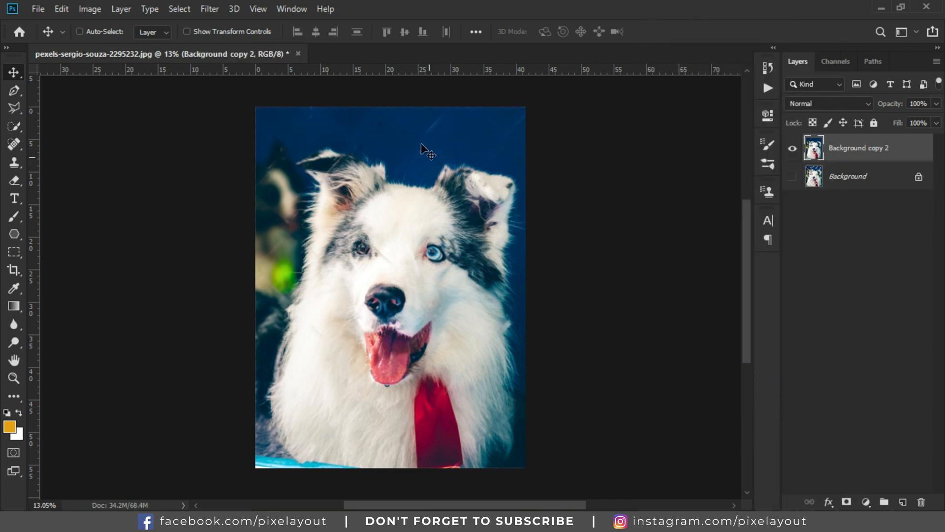
Step: Lasso the leftover wire marks in the blue sky along the photo's top edge as four separate areas
{"action": "scroll", "coordinate": [463, 167], "scroll_direction": "up", "scroll_amount": 5}
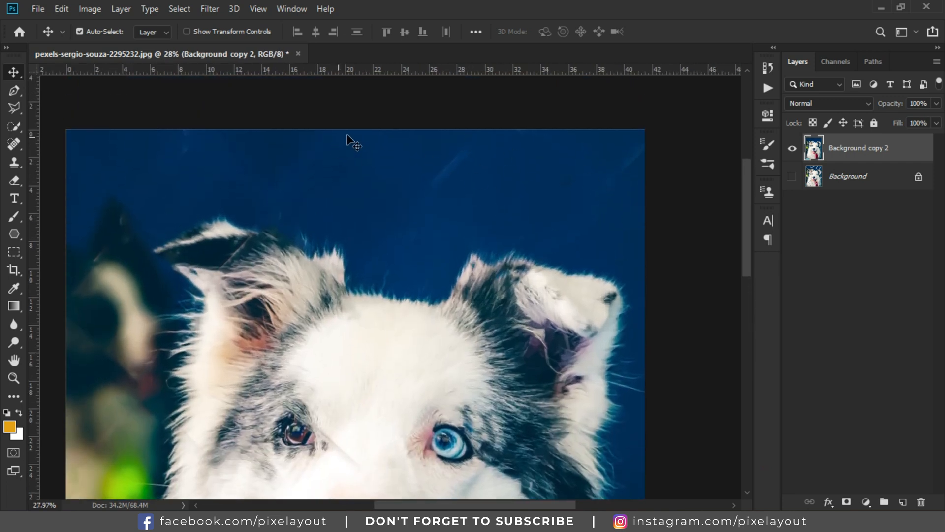
{"action": "scroll", "coordinate": [488, 197], "scroll_direction": "down", "scroll_amount": 4}
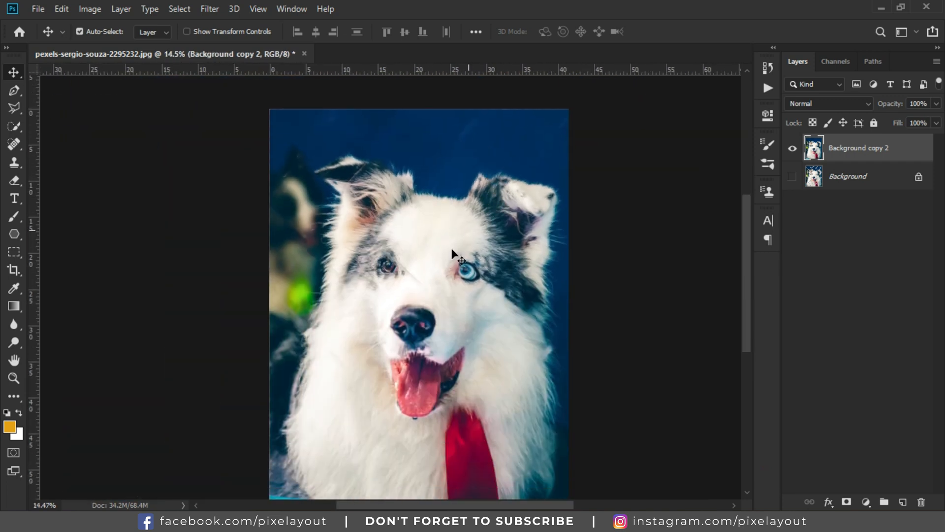
{"action": "scroll", "coordinate": [572, 290], "scroll_direction": "up", "scroll_amount": 1}
{"action": "scroll", "coordinate": [571, 290], "scroll_direction": "up", "scroll_amount": 3}
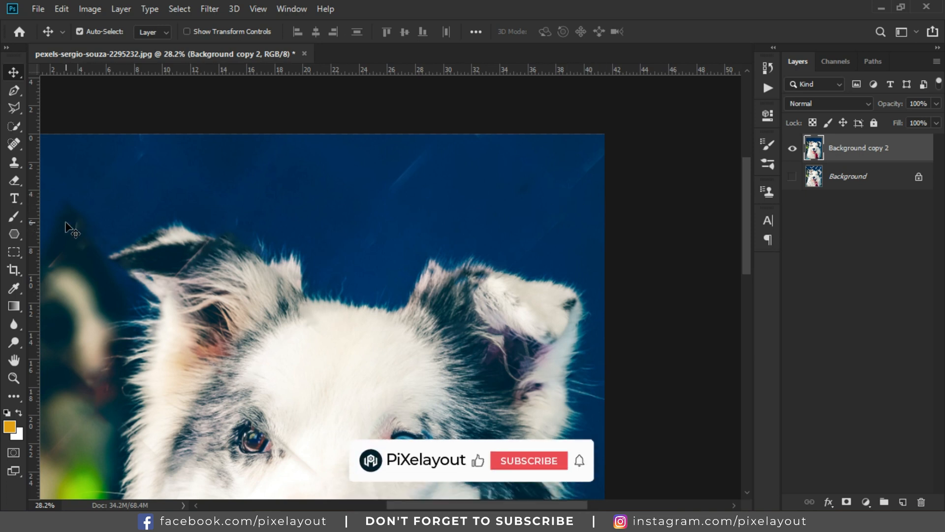
{"action": "left_click", "coordinate": [14, 106]}
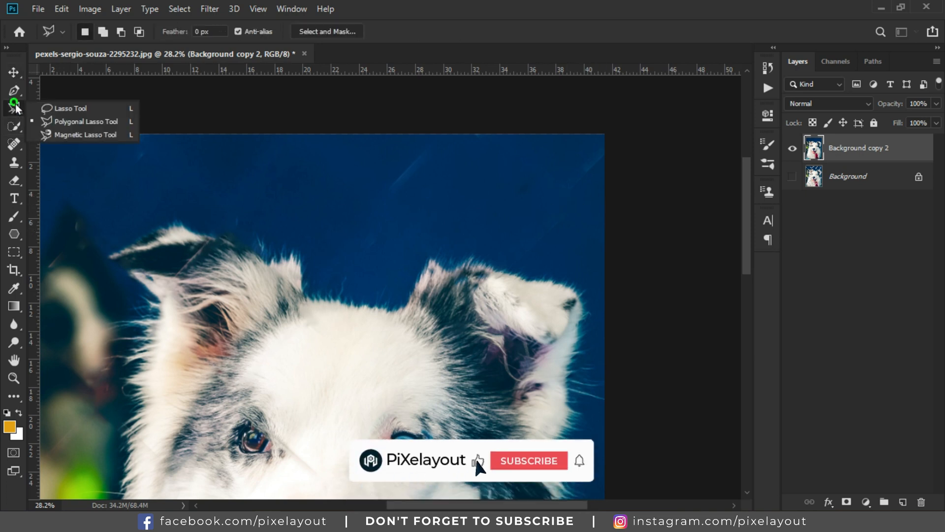
{"action": "left_click", "coordinate": [67, 109]}
{"action": "mouse_move", "coordinate": [452, 140]}
{"action": "left_mouse_down"}
{"action": "mouse_move", "coordinate": [414, 140]}
{"action": "mouse_move", "coordinate": [363, 178]}
{"action": "mouse_move", "coordinate": [424, 191]}
{"action": "mouse_move", "coordinate": [450, 148]}
{"action": "left_mouse_up"}
{"action": "key", "text": "shift"}
{"action": "mouse_move", "coordinate": [586, 135]}
{"action": "left_mouse_down"}
{"action": "mouse_move", "coordinate": [507, 165]}
{"action": "mouse_move", "coordinate": [506, 216]}
{"action": "mouse_move", "coordinate": [520, 237]}
{"action": "mouse_move", "coordinate": [577, 219]}
{"action": "mouse_move", "coordinate": [603, 129]}
{"action": "left_mouse_up"}
{"action": "key", "text": "shift"}
{"action": "left_click_drag", "start_coordinate": [306, 134], "coordinate": [245, 152]}
{"action": "mouse_move", "coordinate": [236, 197]}
{"action": "left_mouse_down"}
{"action": "mouse_move", "coordinate": [291, 173]}
{"action": "mouse_move", "coordinate": [310, 135]}
{"action": "left_mouse_up"}
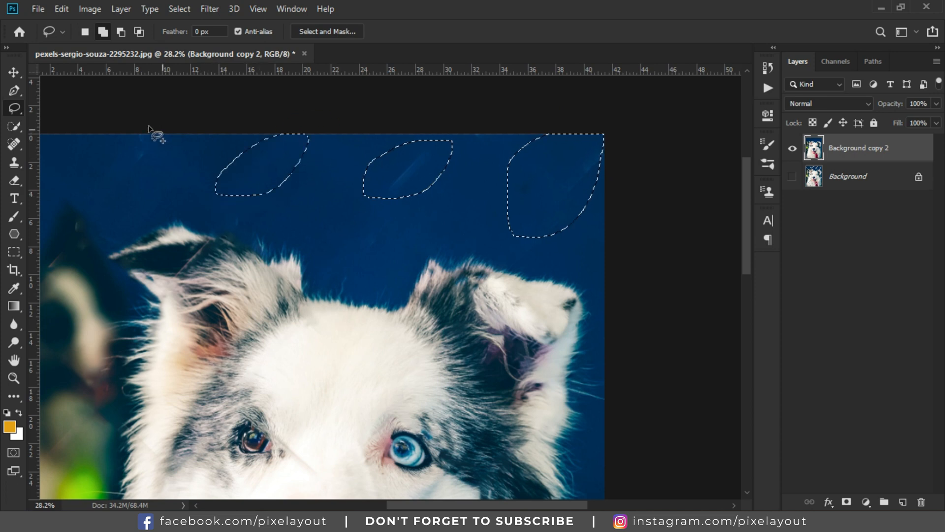
{"action": "mouse_move", "coordinate": [194, 191]}
{"action": "left_mouse_down"}
{"action": "mouse_move", "coordinate": [207, 156]}
{"action": "mouse_move", "coordinate": [163, 134]}
{"action": "left_mouse_up"}
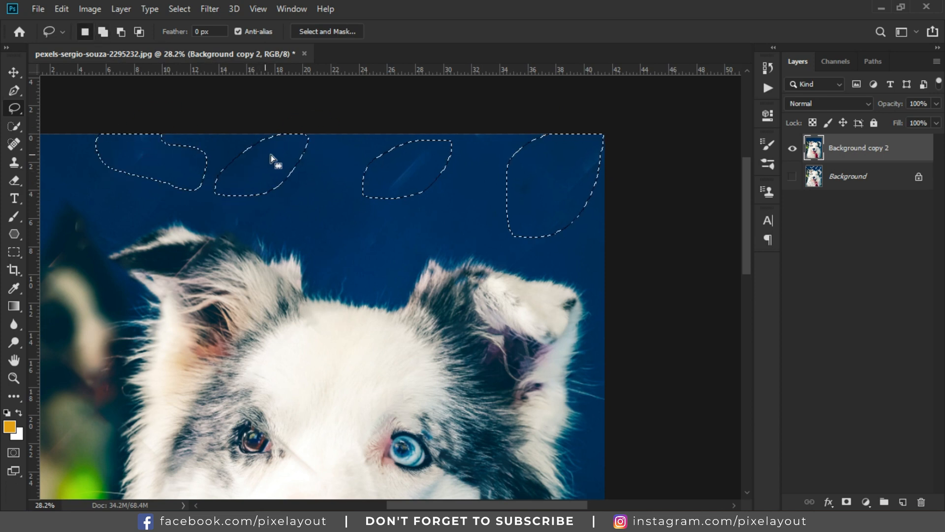
Step: Fill the lassoed areas with Content-Aware contents and deselect
{"action": "scroll", "coordinate": [274, 158], "scroll_direction": "down", "scroll_amount": 5}
{"action": "scroll", "coordinate": [330, 207], "scroll_direction": "up", "scroll_amount": 1}
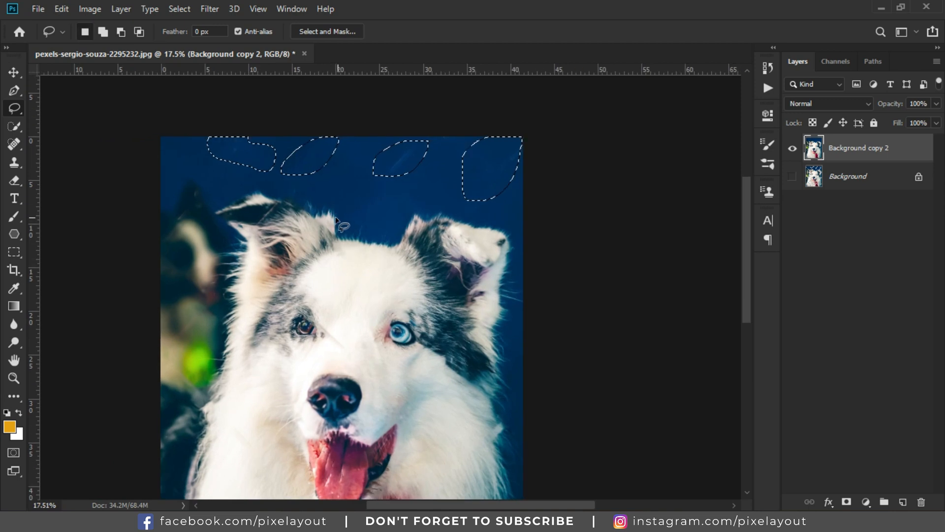
{"action": "left_click", "coordinate": [62, 9]}
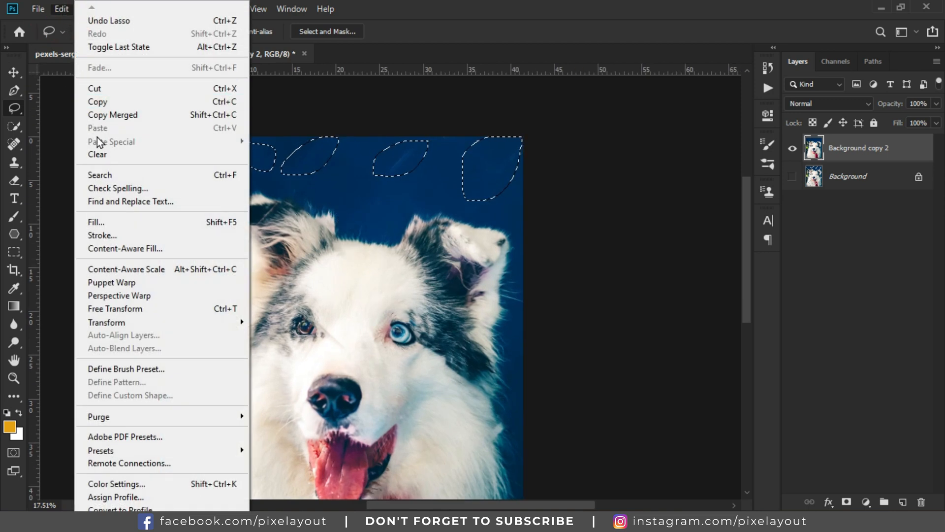
{"action": "left_click", "coordinate": [187, 225]}
{"action": "left_click", "coordinate": [492, 125]}
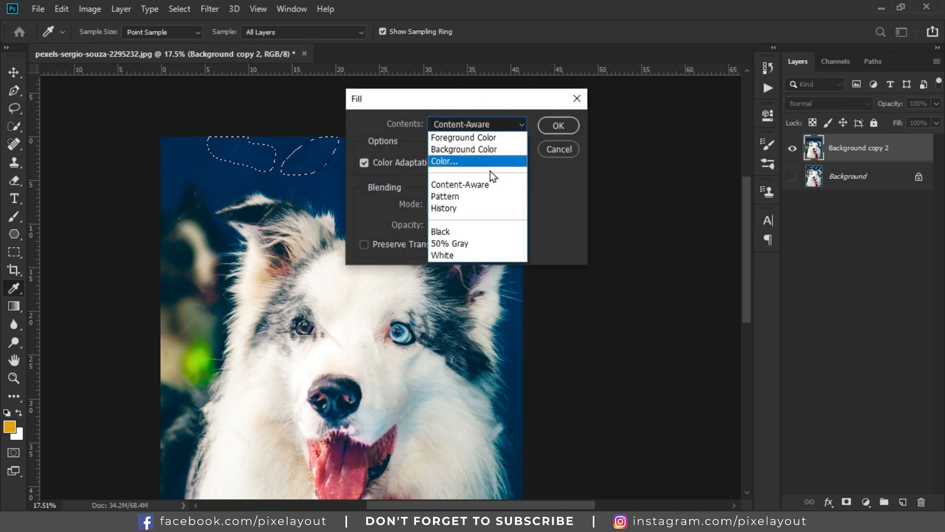
{"action": "left_click", "coordinate": [495, 187]}
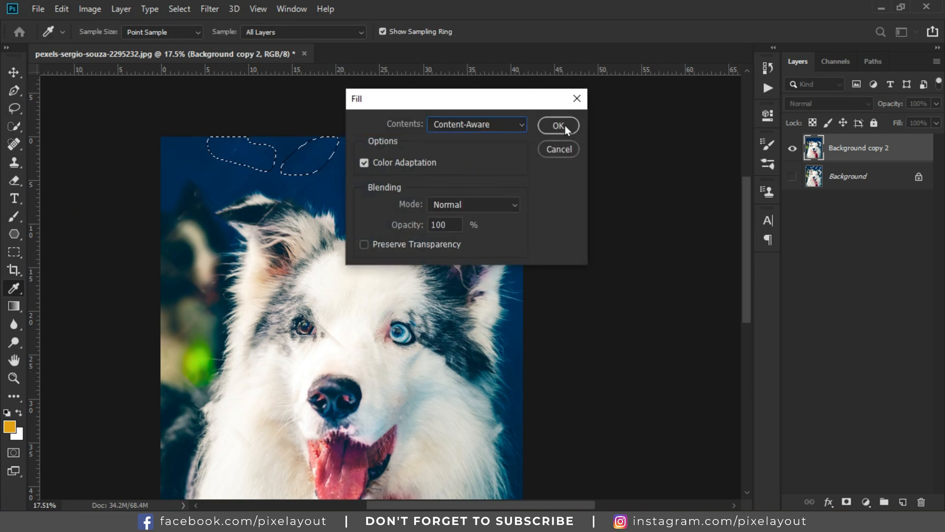
{"action": "left_click", "coordinate": [558, 126]}
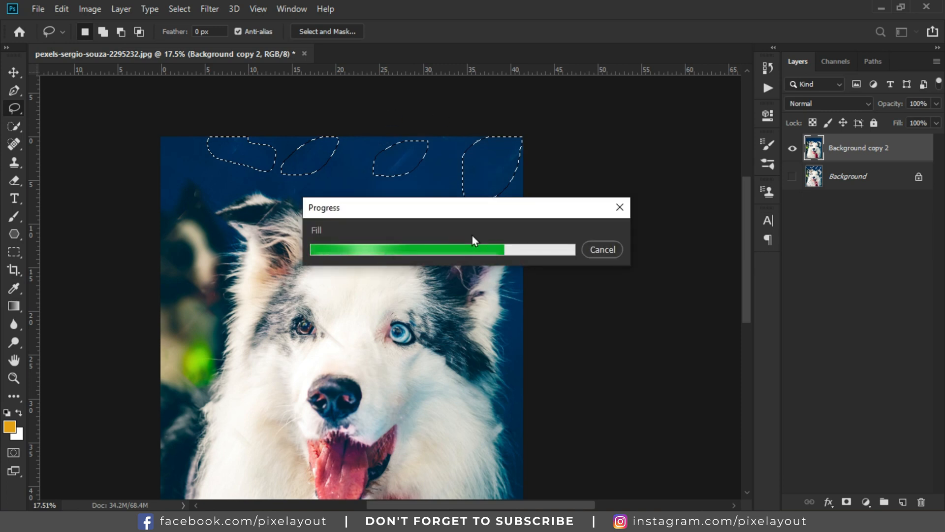
{"action": "key", "text": "ctrl+d"}
Step: Clone over the remaining faint wire streaks in the sky above the dog's head with the Clone Stamp tool
{"action": "scroll", "coordinate": [517, 222], "scroll_direction": "down", "scroll_amount": 3}
{"action": "scroll", "coordinate": [526, 202], "scroll_direction": "down", "scroll_amount": 3}
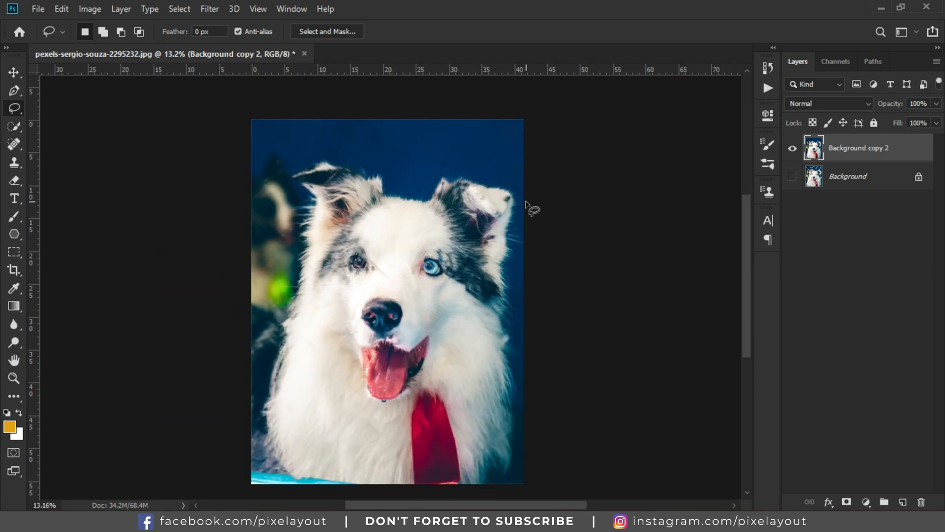
{"action": "scroll", "coordinate": [526, 202], "scroll_direction": "down", "scroll_amount": 1}
{"action": "scroll", "coordinate": [488, 127], "scroll_direction": "up", "scroll_amount": 2}
{"action": "scroll", "coordinate": [437, 172], "scroll_direction": "up", "scroll_amount": 5}
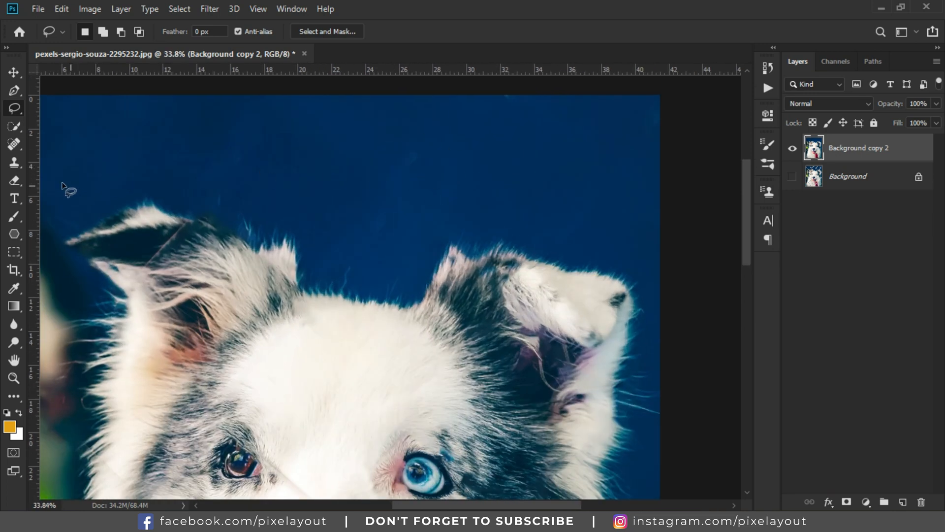
{"action": "left_click", "coordinate": [19, 161]}
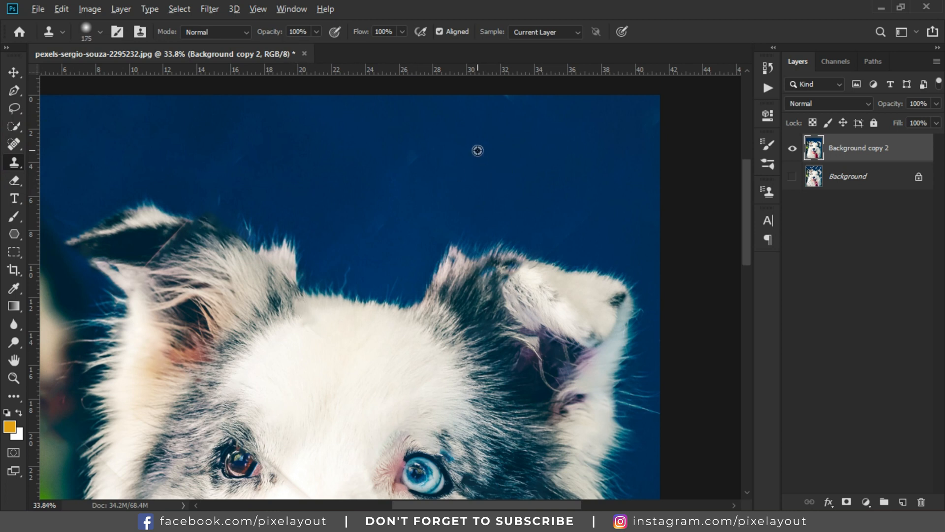
{"action": "left_click", "coordinate": [384, 220]}
{"action": "left_click", "coordinate": [520, 173]}
{"action": "left_click", "coordinate": [566, 236]}
{"action": "left_click", "coordinate": [614, 144]}
{"action": "left_click", "coordinate": [656, 117]}
{"action": "scroll", "coordinate": [553, 137], "scroll_direction": "down", "scroll_amount": 3}
{"action": "scroll", "coordinate": [309, 147], "scroll_direction": "up", "scroll_amount": 3}
{"action": "left_click", "coordinate": [322, 117], "text": "alt"}
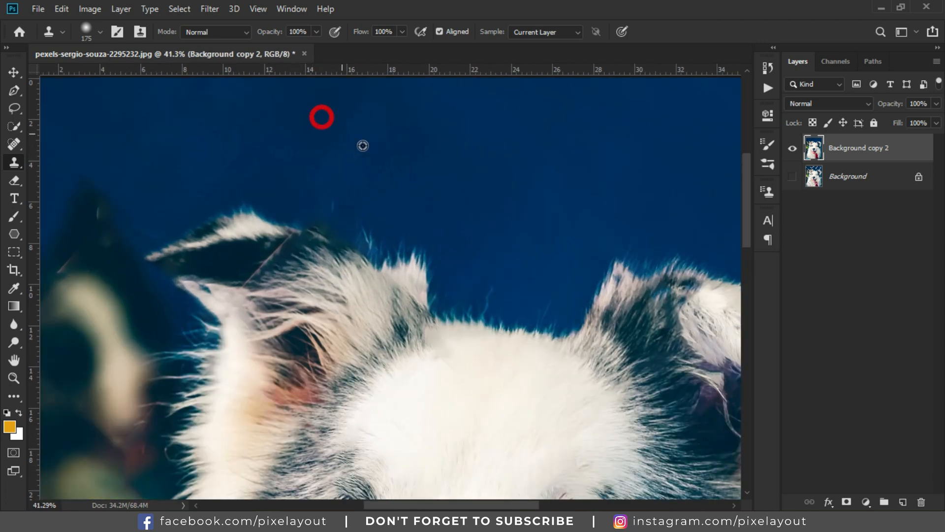
{"action": "left_click", "coordinate": [312, 156]}
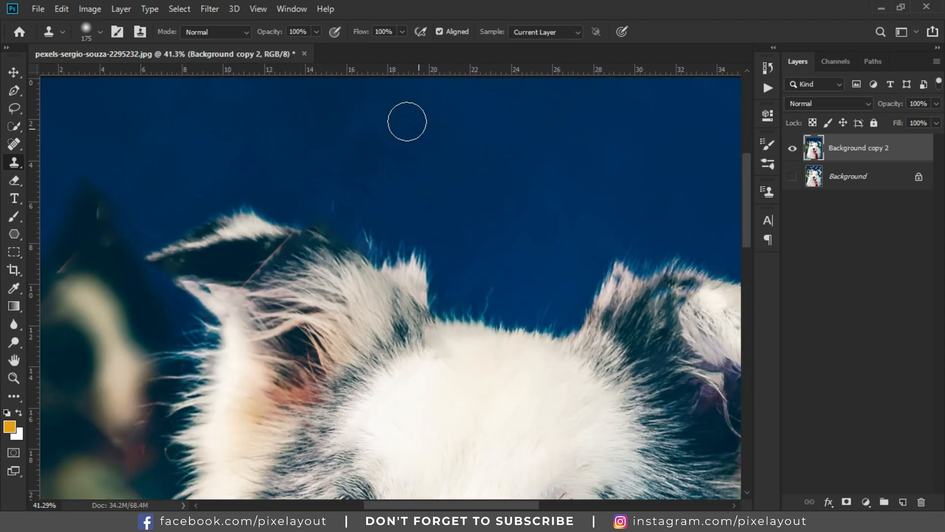
Step: Clone over the wire traces in the blurred background beside the dog's left ear
{"action": "scroll", "coordinate": [455, 154], "scroll_direction": "down", "scroll_amount": 3}
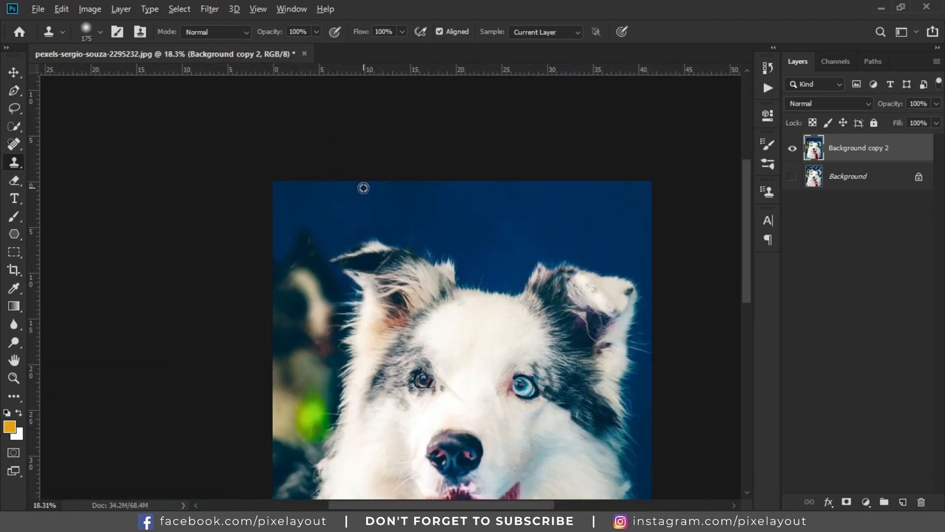
{"action": "scroll", "coordinate": [363, 185], "scroll_direction": "up", "scroll_amount": 1}
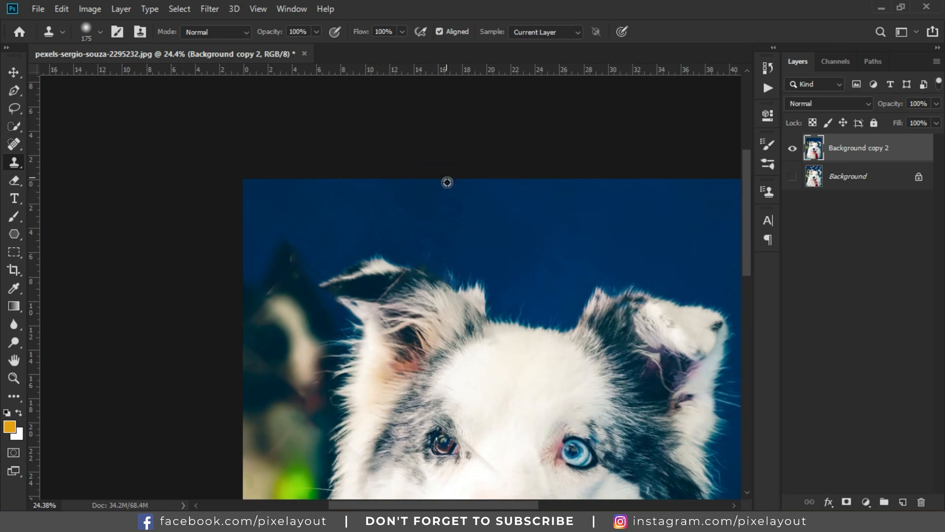
{"action": "scroll", "coordinate": [447, 183], "scroll_direction": "down", "scroll_amount": 2}
{"action": "scroll", "coordinate": [362, 214], "scroll_direction": "up", "scroll_amount": 3}
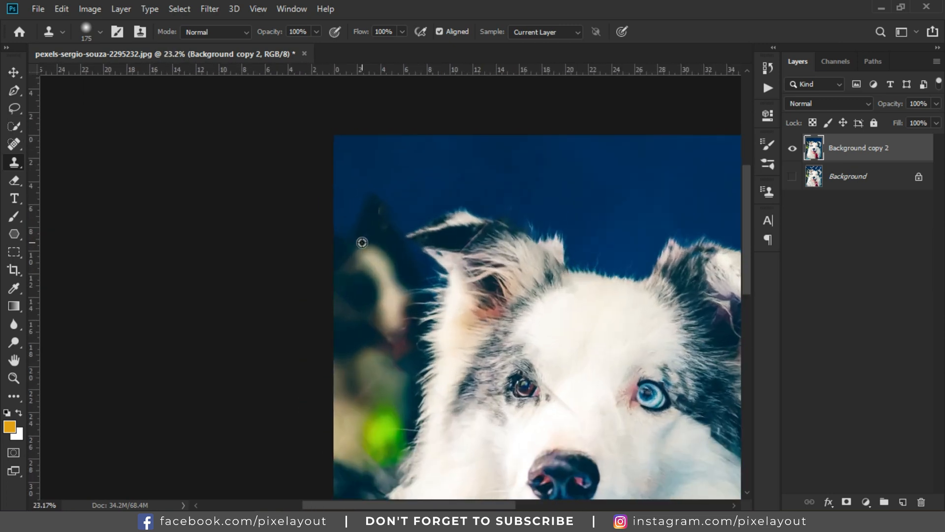
{"action": "mouse_move", "coordinate": [390, 189]}
{"action": "left_mouse_down"}
{"action": "mouse_move", "coordinate": [354, 195]}
{"action": "mouse_move", "coordinate": [395, 202]}
{"action": "mouse_move", "coordinate": [359, 218]}
{"action": "mouse_move", "coordinate": [368, 226]}
{"action": "mouse_move", "coordinate": [390, 217]}
{"action": "mouse_move", "coordinate": [395, 229]}
{"action": "mouse_move", "coordinate": [310, 219]}
{"action": "left_mouse_up"}
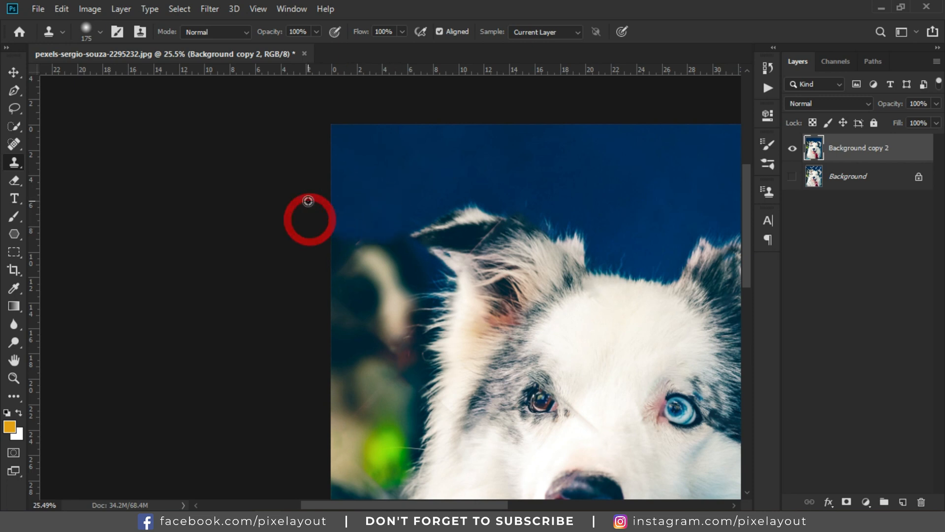
{"action": "scroll", "coordinate": [308, 200], "scroll_direction": "down", "scroll_amount": 2}
{"action": "scroll", "coordinate": [384, 238], "scroll_direction": "up", "scroll_amount": 4}
{"action": "left_click", "coordinate": [321, 157], "text": "alt"}
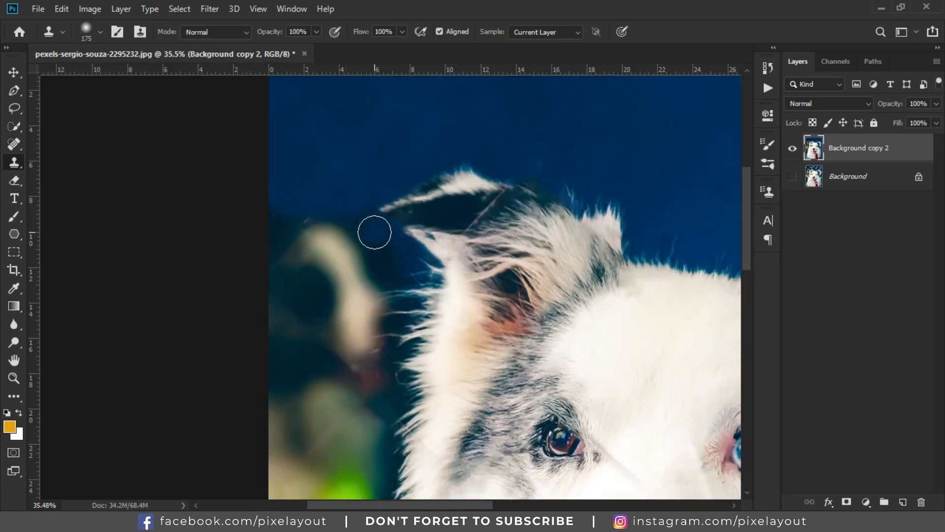
{"action": "mouse_move", "coordinate": [377, 232]}
{"action": "left_mouse_down"}
{"action": "mouse_move", "coordinate": [363, 230]}
{"action": "mouse_move", "coordinate": [385, 247]}
{"action": "mouse_move", "coordinate": [270, 205]}
{"action": "left_mouse_up"}
{"action": "left_click", "coordinate": [304, 176], "text": "alt"}
{"action": "mouse_move", "coordinate": [335, 224]}
{"action": "left_mouse_down"}
{"action": "mouse_move", "coordinate": [212, 204]}
{"action": "mouse_move", "coordinate": [333, 231]}
{"action": "mouse_move", "coordinate": [247, 230]}
{"action": "left_mouse_up"}
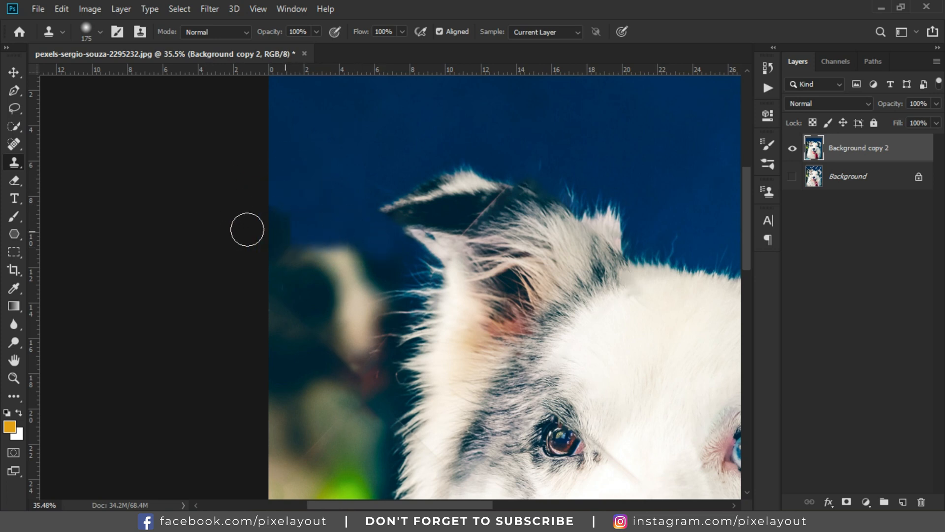
{"action": "scroll", "coordinate": [350, 190], "scroll_direction": "down", "scroll_amount": 4}
{"action": "mouse_move", "coordinate": [300, 146]}
{"action": "left_mouse_down"}
{"action": "mouse_move", "coordinate": [402, 123]}
{"action": "mouse_move", "coordinate": [475, 146]}
{"action": "left_mouse_up"}
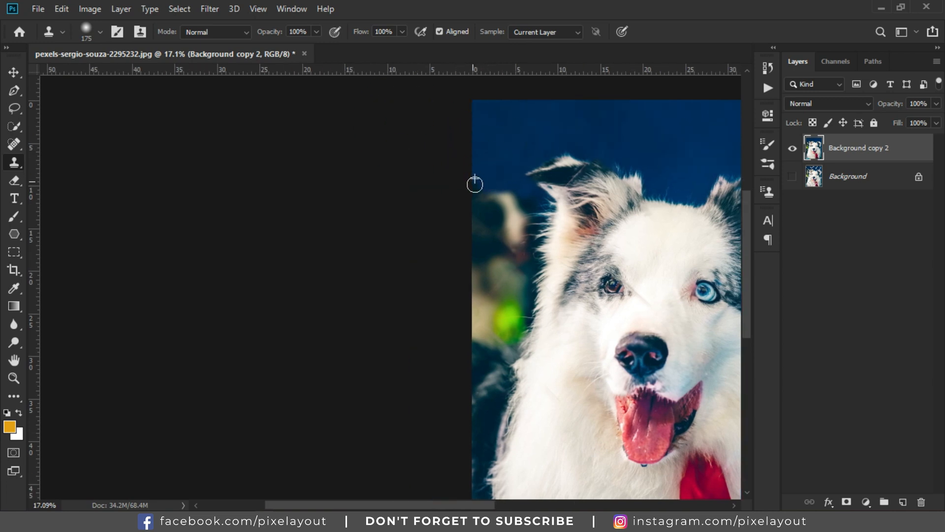
{"action": "scroll", "coordinate": [410, 147], "scroll_direction": "down", "scroll_amount": 3}
{"action": "scroll", "coordinate": [639, 230], "scroll_direction": "up", "scroll_amount": 3}
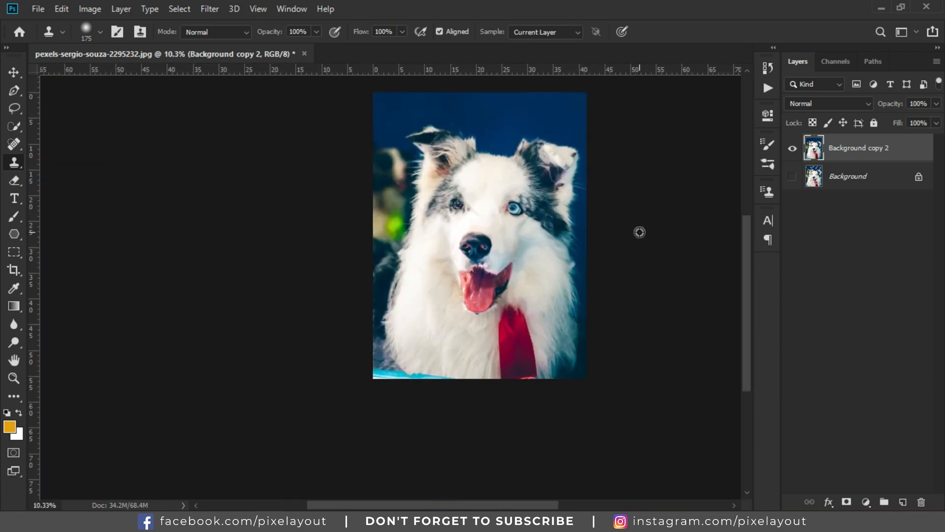
Step: Paint out the faint wire line beside the dog's left eye with the Spot Healing Brush at size 45
{"action": "left_click", "coordinate": [13, 72]}
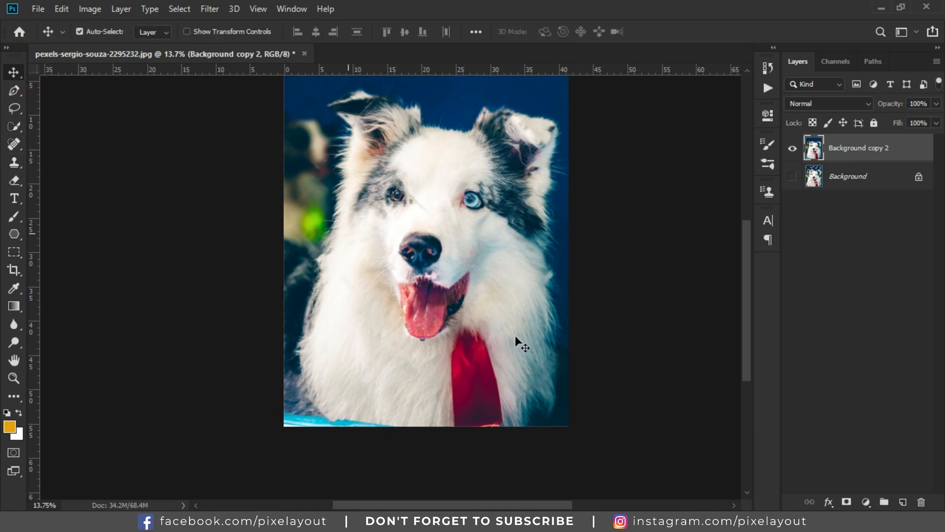
{"action": "scroll", "coordinate": [431, 231], "scroll_direction": "up", "scroll_amount": 4}
{"action": "scroll", "coordinate": [435, 241], "scroll_direction": "up", "scroll_amount": 4}
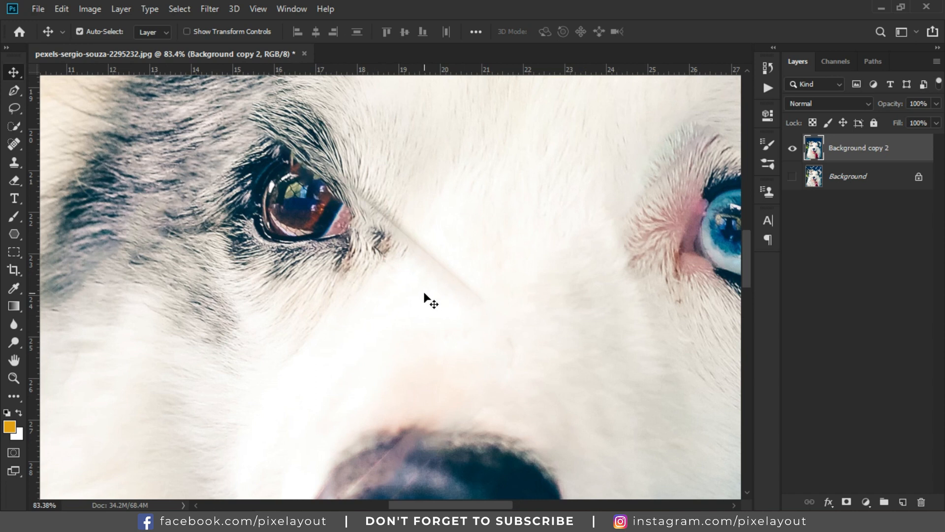
{"action": "left_click", "coordinate": [11, 143]}
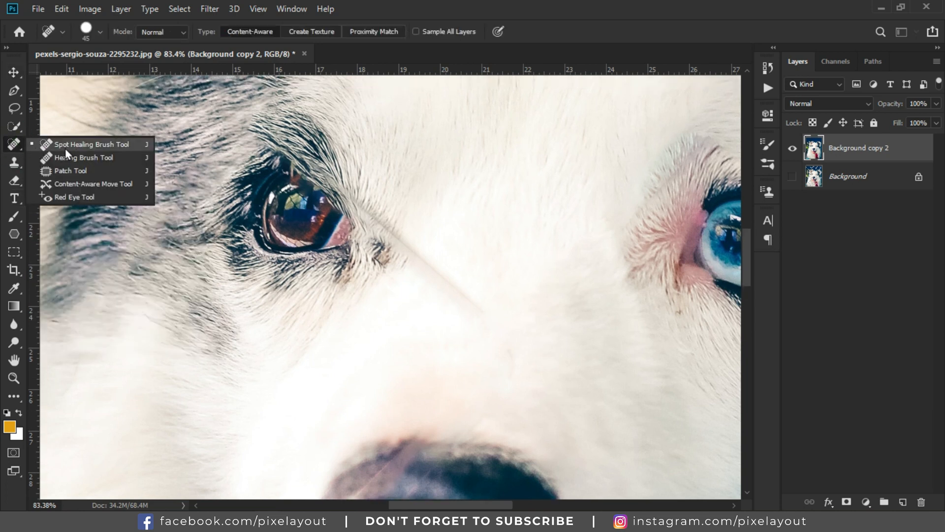
{"action": "left_click", "coordinate": [97, 142]}
{"action": "left_click_drag", "start_coordinate": [488, 313], "coordinate": [403, 254]}
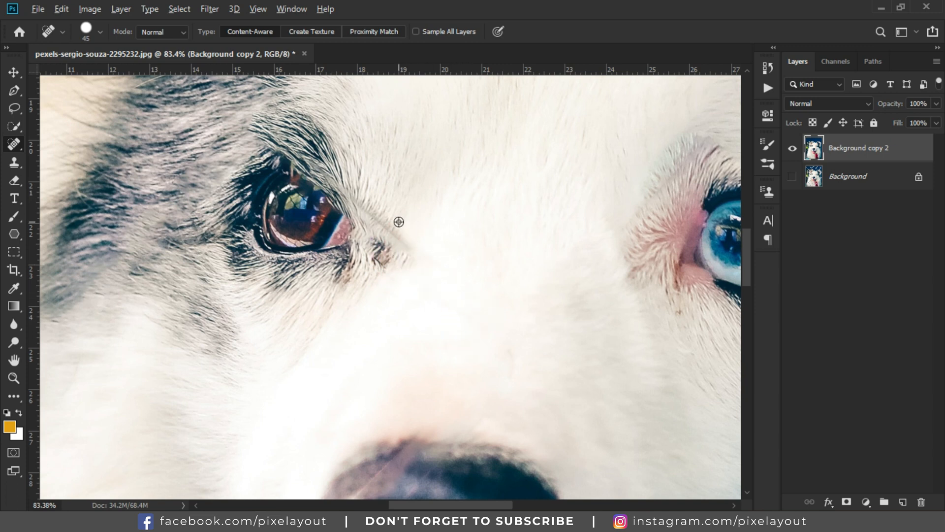
{"action": "scroll", "coordinate": [399, 222], "scroll_direction": "up", "scroll_amount": 2}
{"action": "left_click_drag", "start_coordinate": [447, 271], "coordinate": [378, 222]}
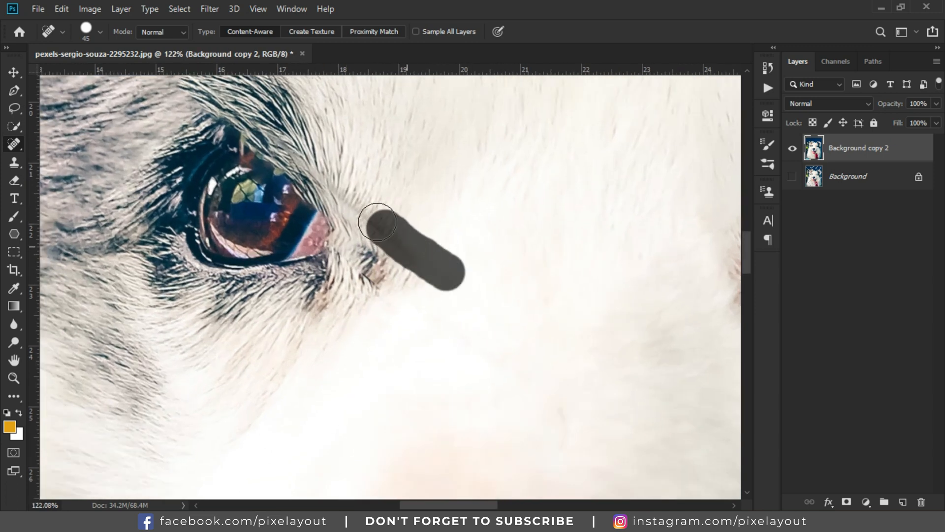
{"action": "mouse_move", "coordinate": [418, 260]}
{"action": "left_mouse_down"}
{"action": "mouse_move", "coordinate": [395, 223]}
{"action": "mouse_move", "coordinate": [344, 194]}
{"action": "mouse_move", "coordinate": [380, 216]}
{"action": "mouse_move", "coordinate": [396, 257]}
{"action": "left_mouse_up"}
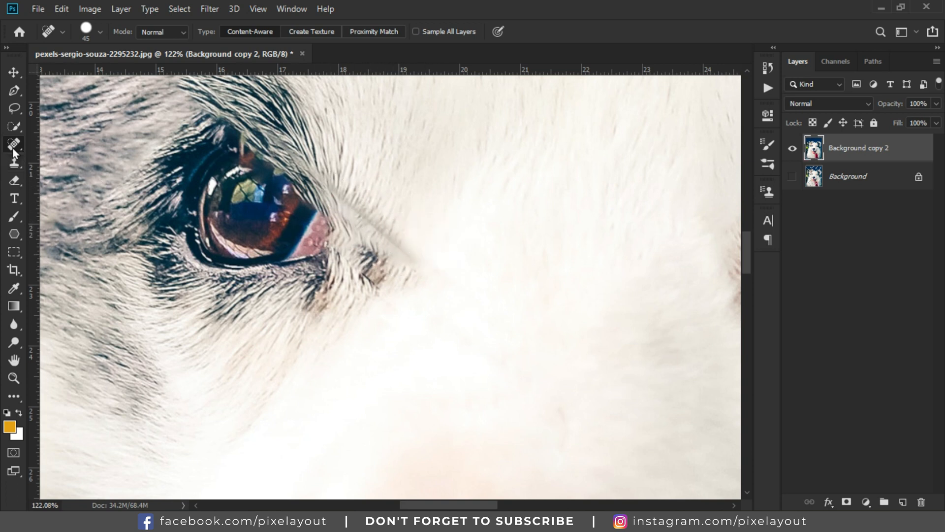
{"action": "left_click", "coordinate": [14, 162]}
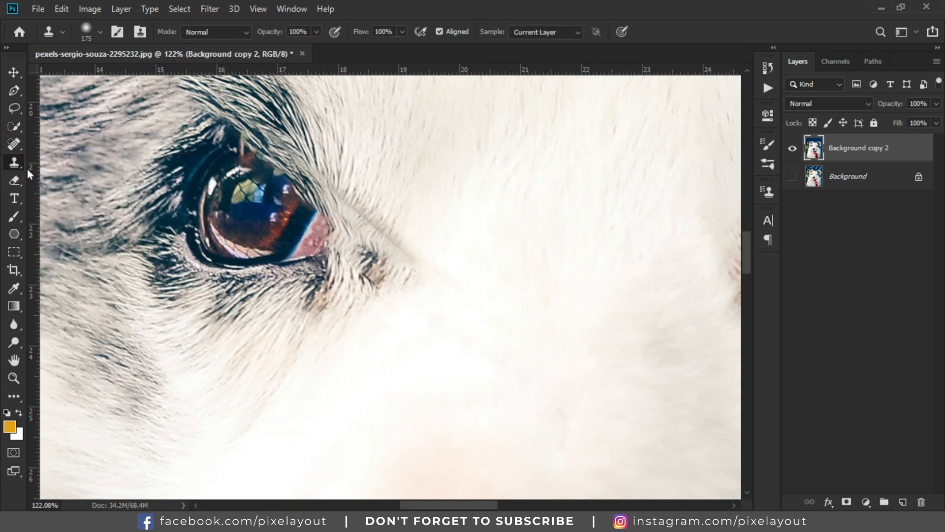
Step: Clone over the wire traces at the inner corner of the dog's left eye with a 35-pixel Clone Stamp brush
{"action": "key", "text": "bracketleft"}
{"action": "key", "text": "bracketleft"}
{"action": "key", "text": "bracketleft"}
{"action": "key", "text": "bracketleft"}
{"action": "key", "text": "bracketleft"}
{"action": "key", "text": "bracketleft"}
{"action": "key", "text": "bracketleft"}
{"action": "key", "text": "bracketleft"}
{"action": "key", "text": "bracketleft"}
{"action": "key", "text": "bracketleft"}
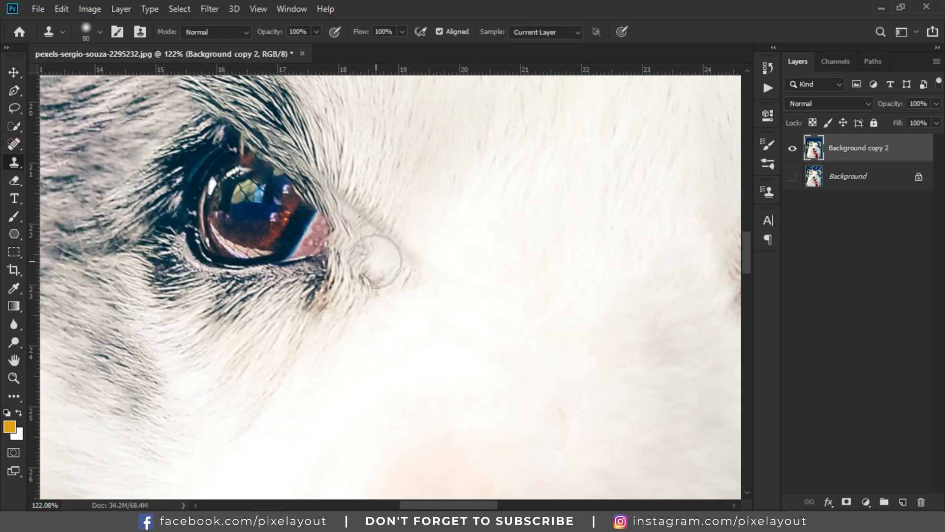
{"action": "left_click", "coordinate": [352, 238]}
{"action": "key", "text": "bracketleft"}
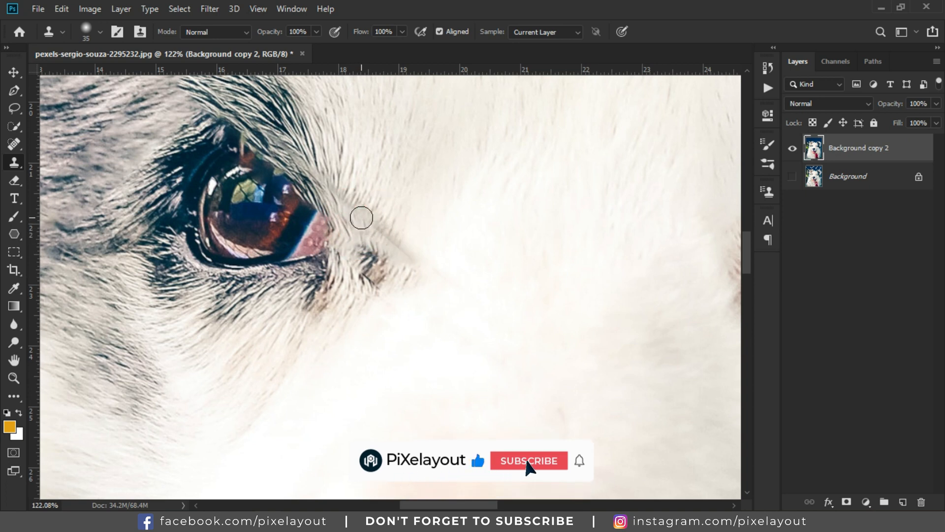
{"action": "left_click", "coordinate": [350, 222], "text": "alt"}
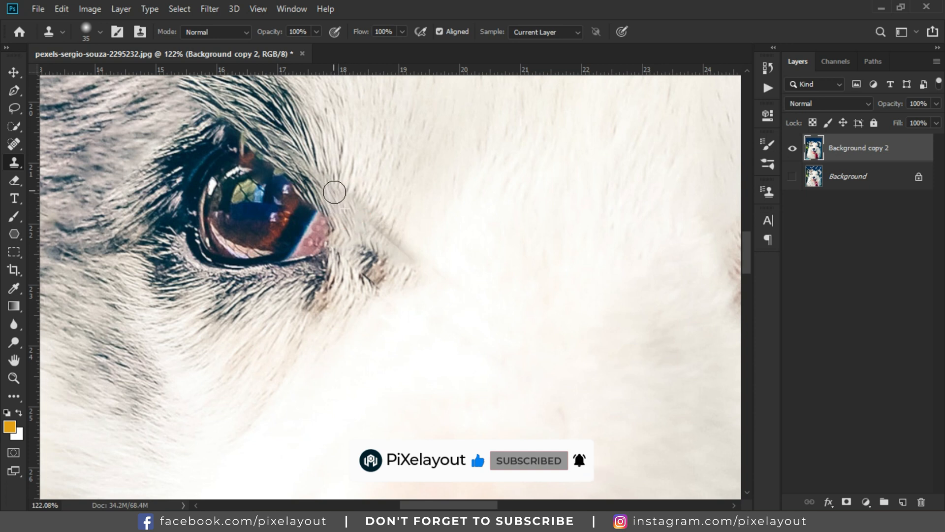
{"action": "left_click", "coordinate": [428, 290], "text": "alt"}
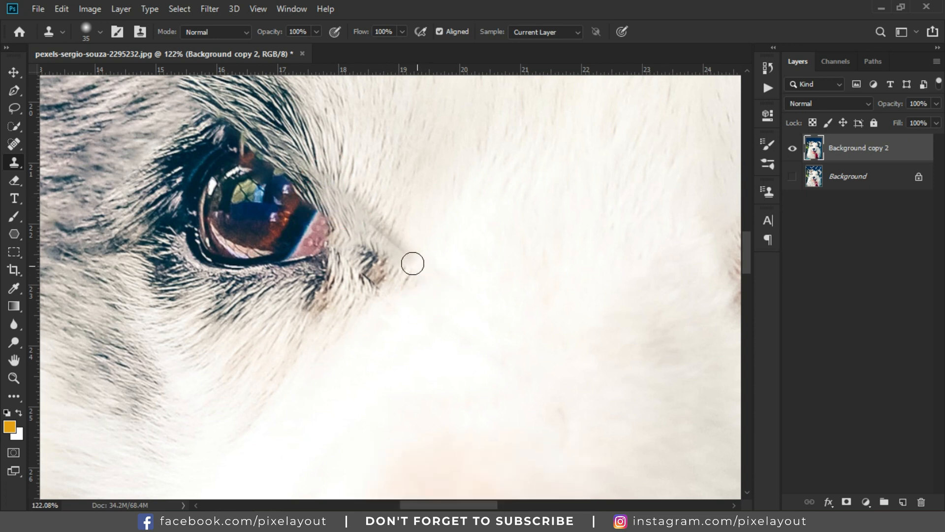
{"action": "left_click", "coordinate": [398, 247], "text": "alt"}
{"action": "left_click", "coordinate": [401, 214], "text": "alt"}
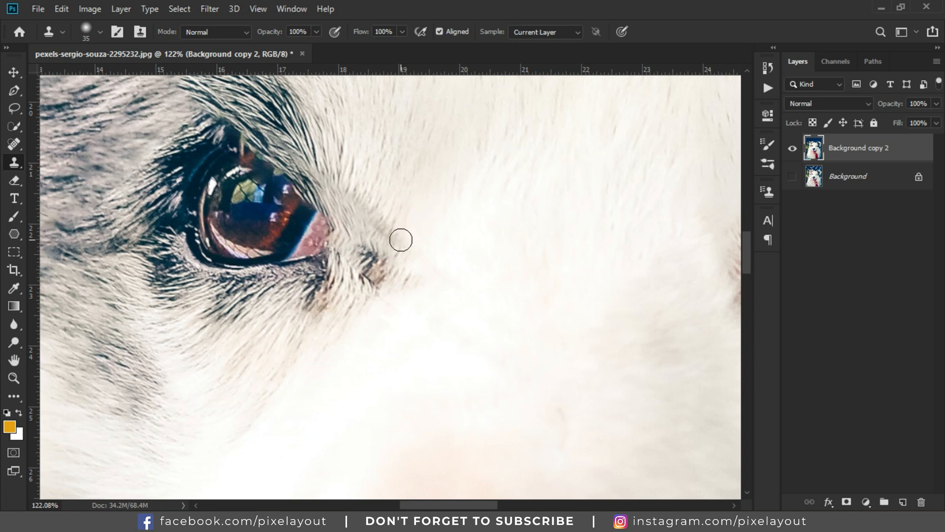
{"action": "left_click", "coordinate": [383, 231]}
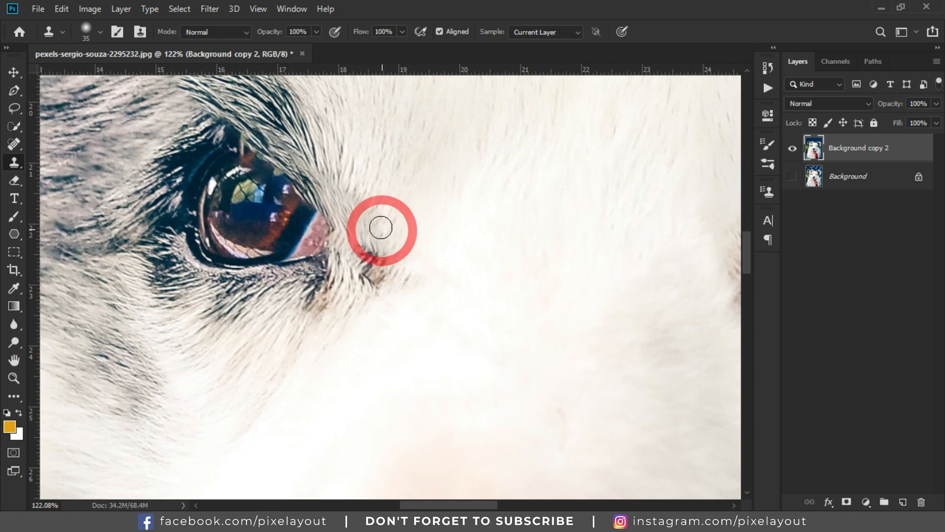
{"action": "scroll", "coordinate": [447, 317], "scroll_direction": "down", "scroll_amount": 4}
{"action": "scroll", "coordinate": [449, 315], "scroll_direction": "down", "scroll_amount": 2}
{"action": "scroll", "coordinate": [428, 302], "scroll_direction": "up", "scroll_amount": 6}
{"action": "left_click", "coordinate": [408, 233], "text": "alt"}
{"action": "left_click_drag", "start_coordinate": [407, 261], "coordinate": [393, 248]}
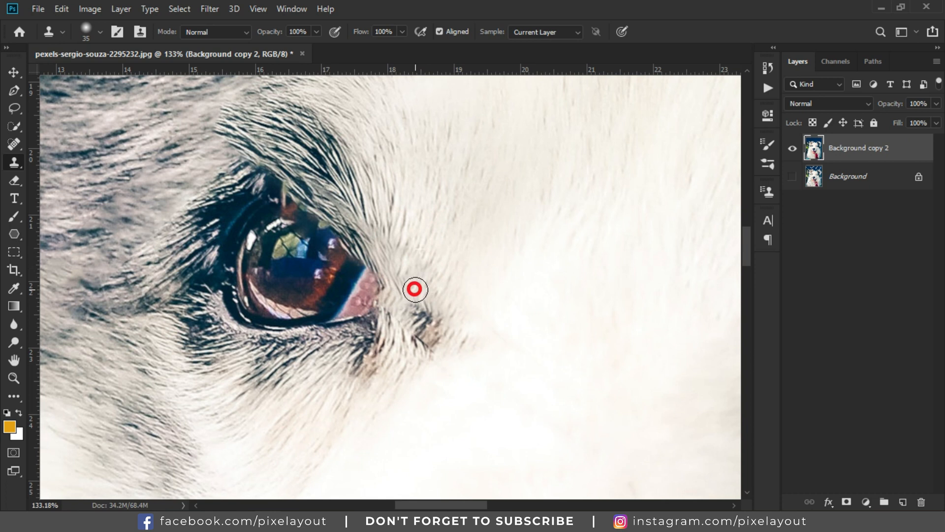
Step: Resample and clone out the remaining wire mark just below the inner corner of the left eye with a 60-pixel brush
{"action": "scroll", "coordinate": [415, 300], "scroll_direction": "down", "scroll_amount": 8}
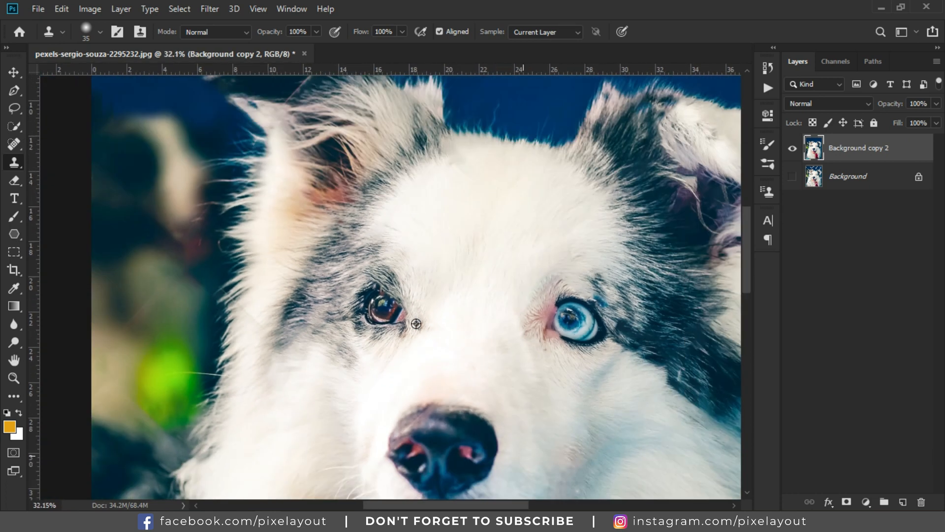
{"action": "scroll", "coordinate": [432, 358], "scroll_direction": "down", "scroll_amount": 2}
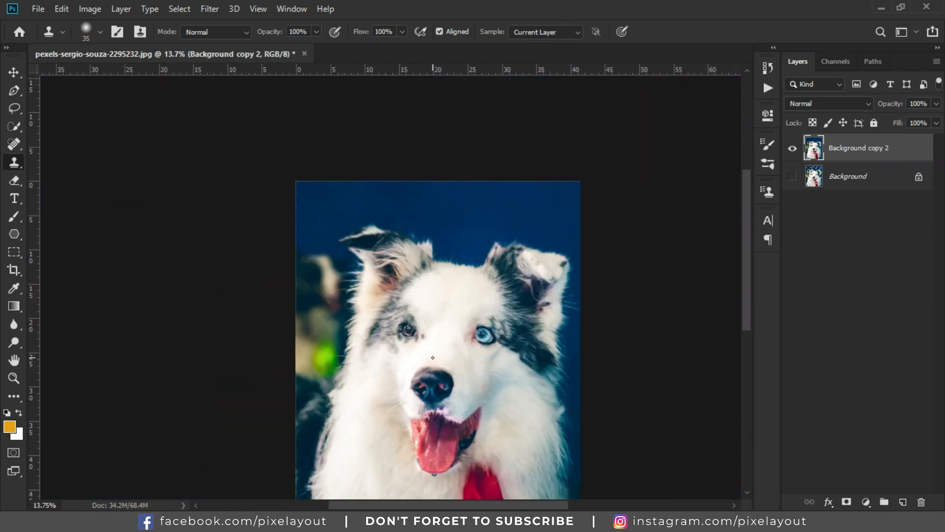
{"action": "scroll", "coordinate": [427, 280], "scroll_direction": "up", "scroll_amount": 2}
{"action": "scroll", "coordinate": [390, 261], "scroll_direction": "up", "scroll_amount": 5}
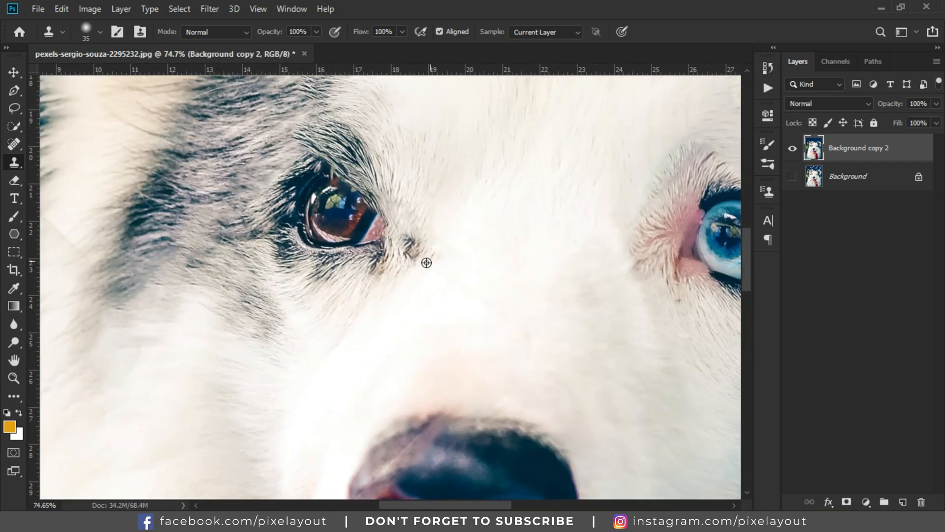
{"action": "left_click", "coordinate": [389, 244], "text": "alt"}
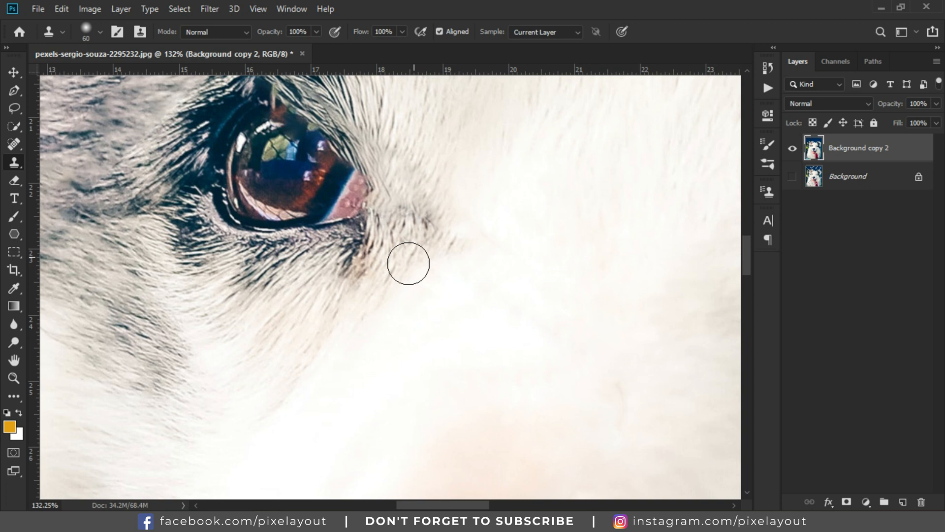
{"action": "left_click", "coordinate": [432, 227]}
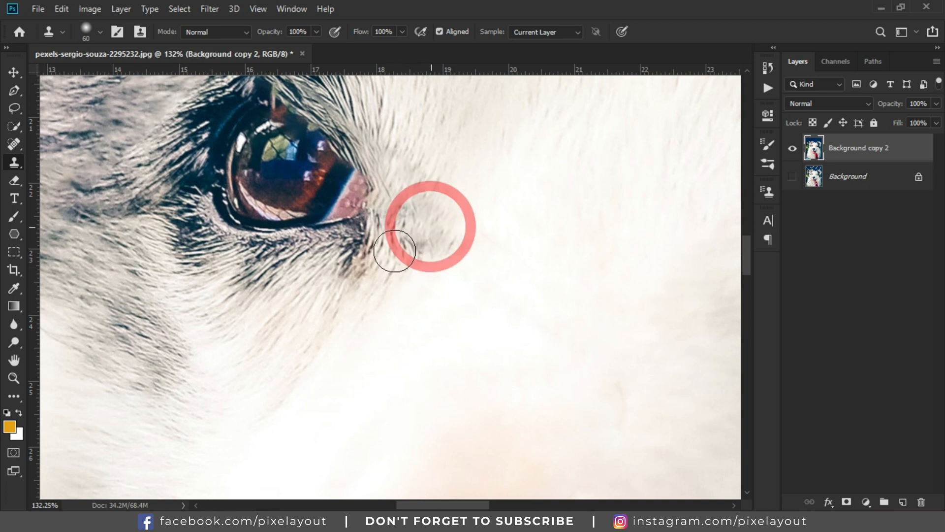
{"action": "scroll", "coordinate": [434, 253], "scroll_direction": "down", "scroll_amount": 6}
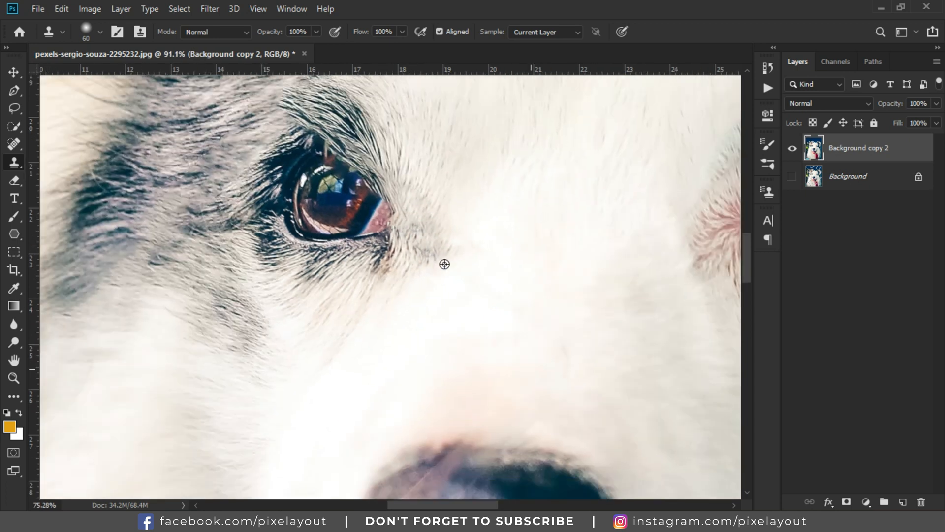
{"action": "scroll", "coordinate": [452, 291], "scroll_direction": "up", "scroll_amount": 5}
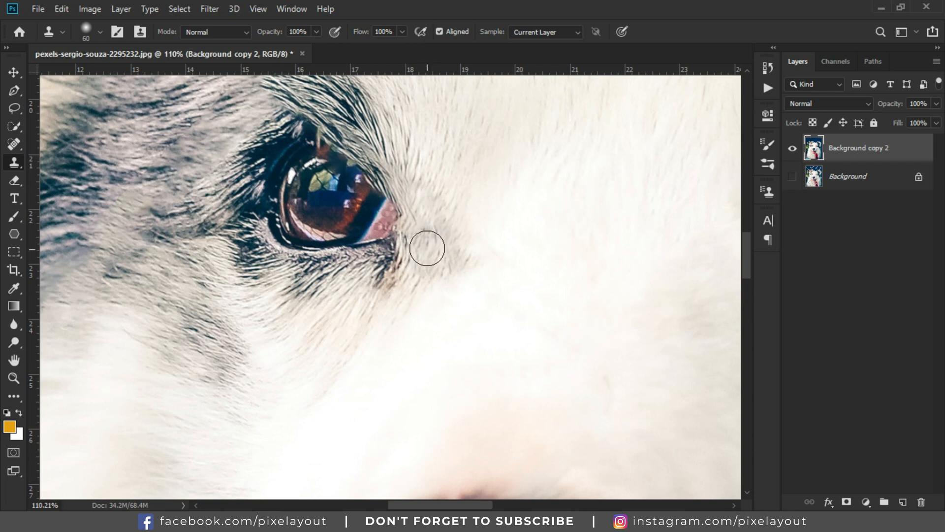
{"action": "left_click", "coordinate": [426, 246]}
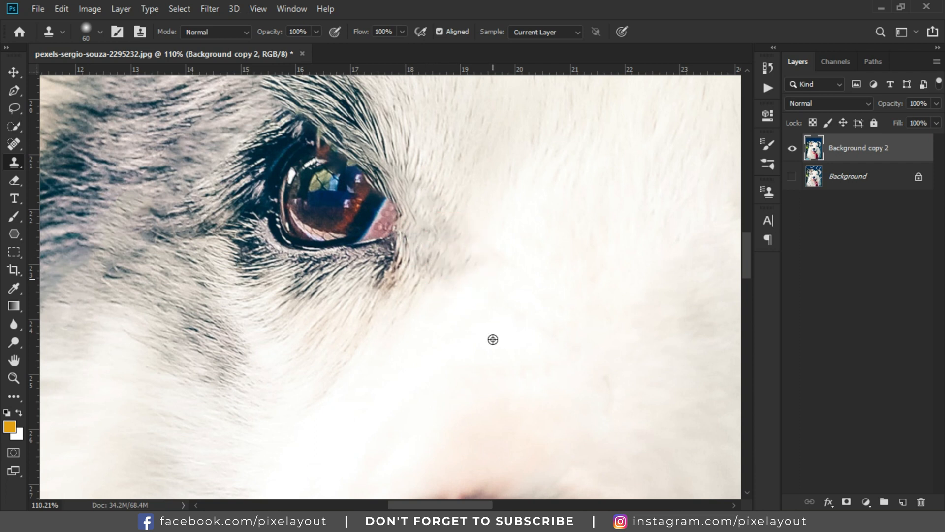
Step: Clone out the diagonal wire line crossing the dark fur of the dog's left ear
{"action": "scroll", "coordinate": [512, 329], "scroll_direction": "down", "scroll_amount": 6}
{"action": "scroll", "coordinate": [512, 329], "scroll_direction": "down", "scroll_amount": 3}
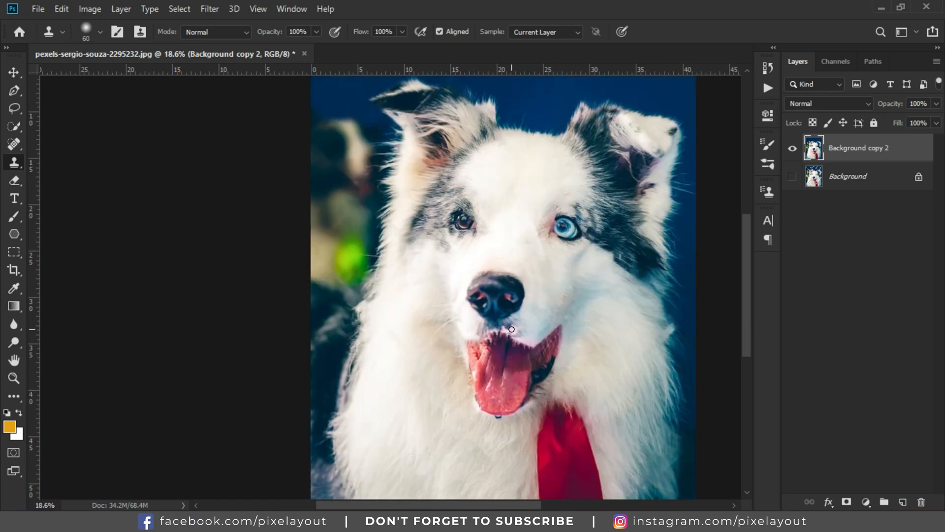
{"action": "scroll", "coordinate": [435, 350], "scroll_direction": "down", "scroll_amount": 1}
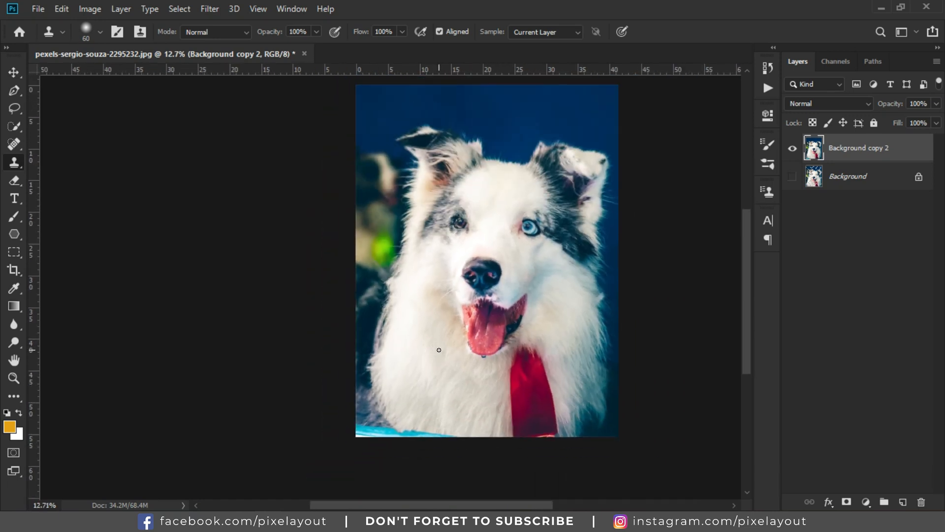
{"action": "scroll", "coordinate": [431, 138], "scroll_direction": "up", "scroll_amount": 4}
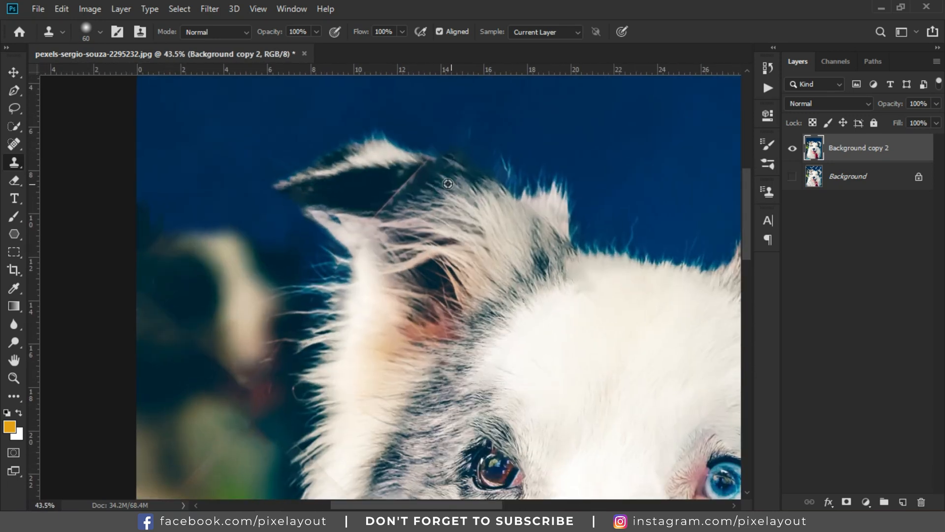
{"action": "scroll", "coordinate": [448, 184], "scroll_direction": "up", "scroll_amount": 3}
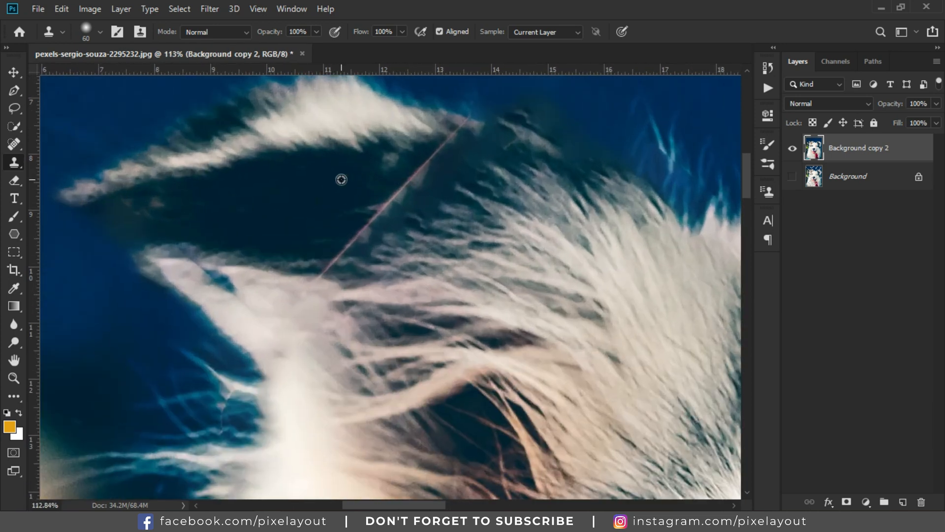
{"action": "mouse_move", "coordinate": [407, 178]}
{"action": "left_mouse_down"}
{"action": "mouse_move", "coordinate": [359, 215]}
{"action": "mouse_move", "coordinate": [317, 269]}
{"action": "left_mouse_up"}
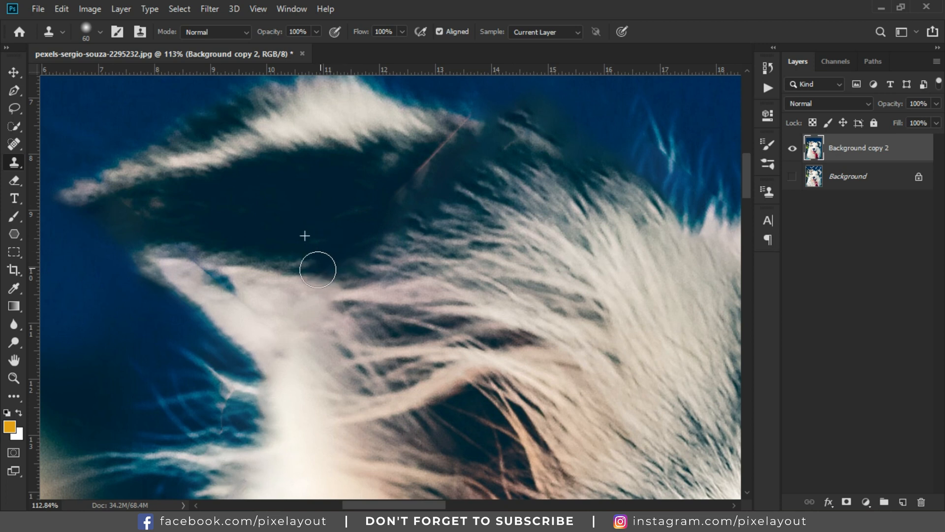
{"action": "mouse_move", "coordinate": [402, 184]}
{"action": "left_mouse_down"}
{"action": "mouse_move", "coordinate": [476, 121]}
{"action": "mouse_move", "coordinate": [434, 158]}
{"action": "left_mouse_up"}
{"action": "left_click", "coordinate": [437, 155], "text": "alt"}
Step: Clone over the wire remnants along the tip edge of the left ear
{"action": "scroll", "coordinate": [368, 194], "scroll_direction": "down", "scroll_amount": 5}
{"action": "scroll", "coordinate": [367, 194], "scroll_direction": "down", "scroll_amount": 5}
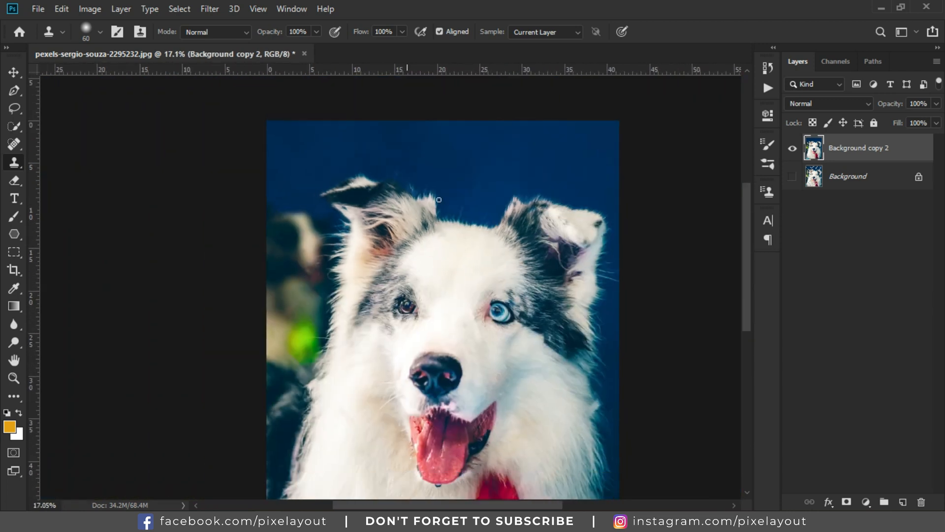
{"action": "scroll", "coordinate": [394, 143], "scroll_direction": "up", "scroll_amount": 2}
{"action": "scroll", "coordinate": [395, 143], "scroll_direction": "up", "scroll_amount": 4}
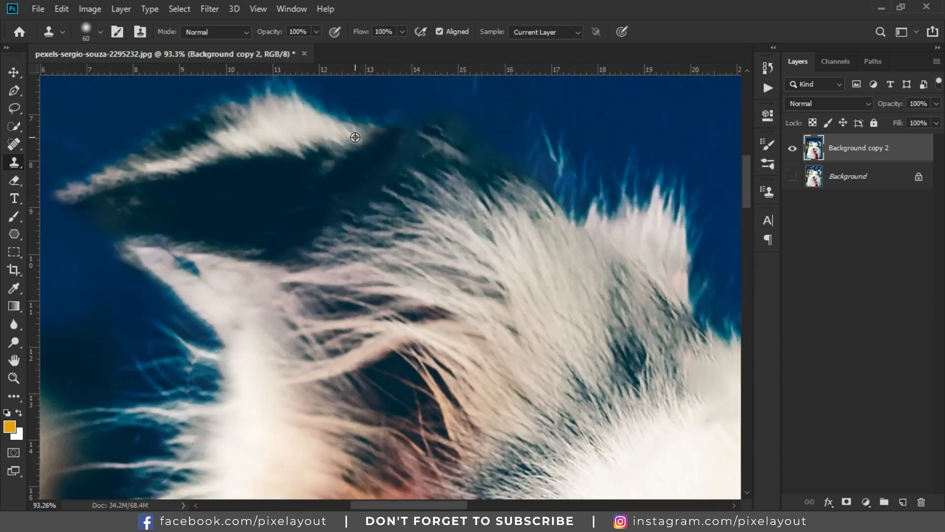
{"action": "left_click_drag", "start_coordinate": [376, 138], "coordinate": [382, 138]}
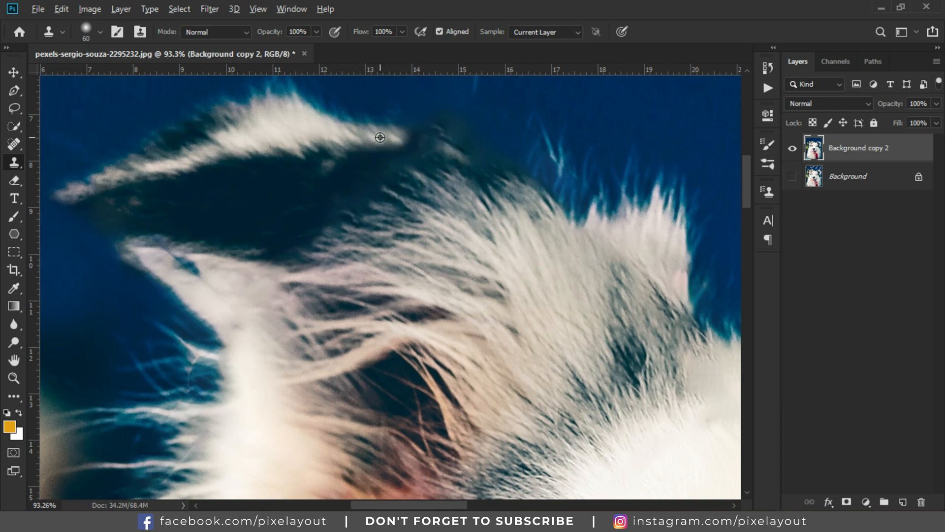
{"action": "left_click_drag", "start_coordinate": [402, 137], "coordinate": [441, 145]}
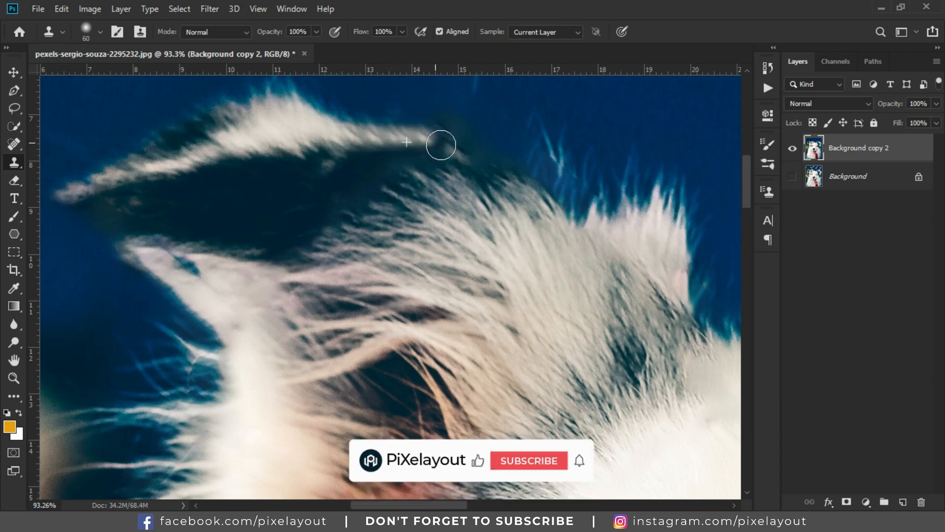
{"action": "scroll", "coordinate": [418, 149], "scroll_direction": "down", "scroll_amount": 5}
{"action": "scroll", "coordinate": [409, 148], "scroll_direction": "up", "scroll_amount": 4}
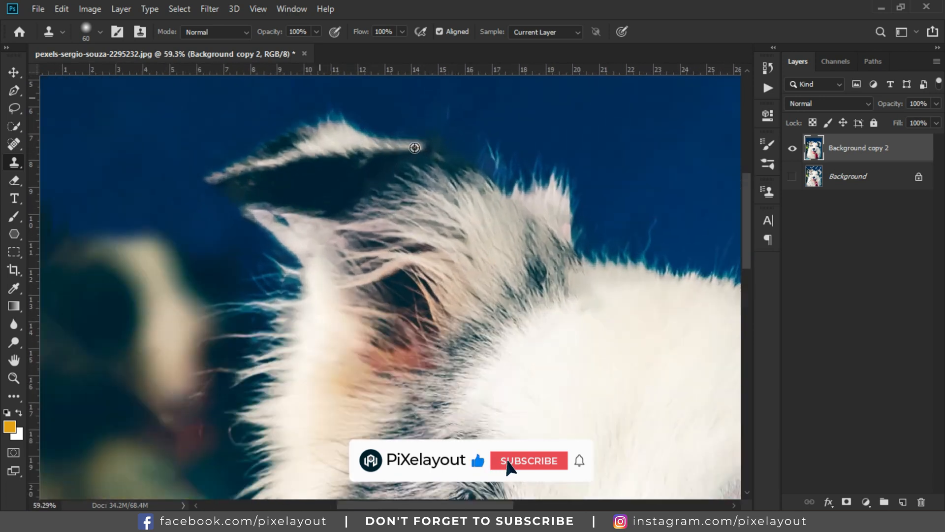
{"action": "scroll", "coordinate": [403, 146], "scroll_direction": "down", "scroll_amount": 8}
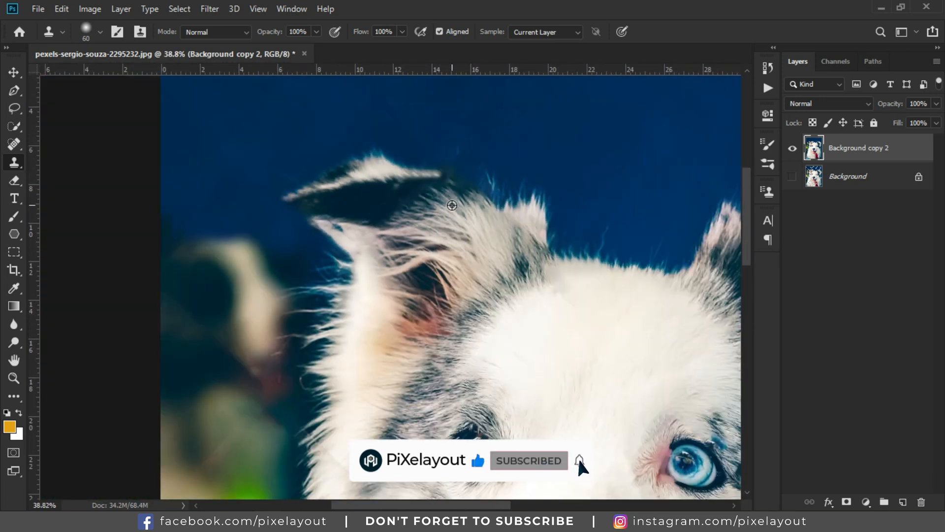